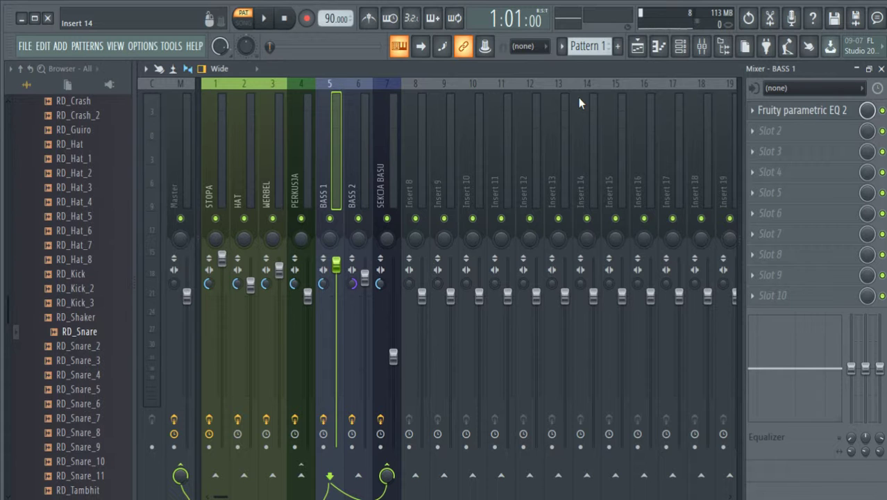
Close the mixer and play through Pattern 1 with its drum and bass channels
click(882, 69)
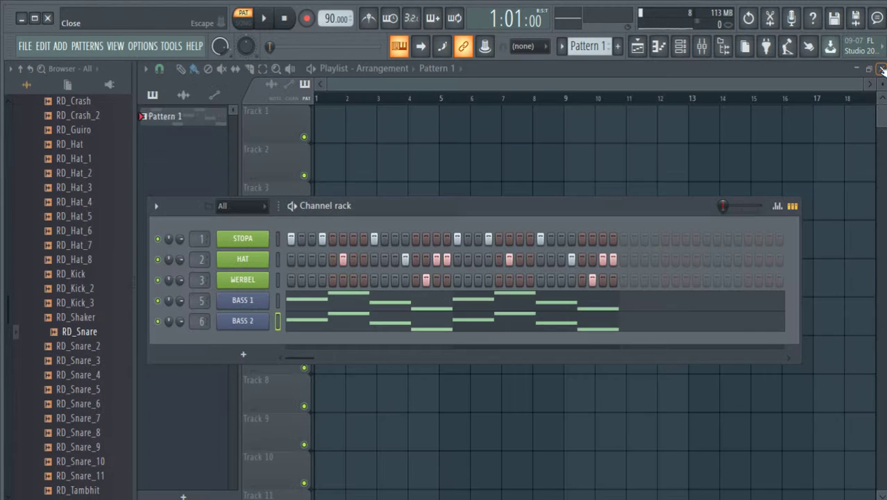
key(space)
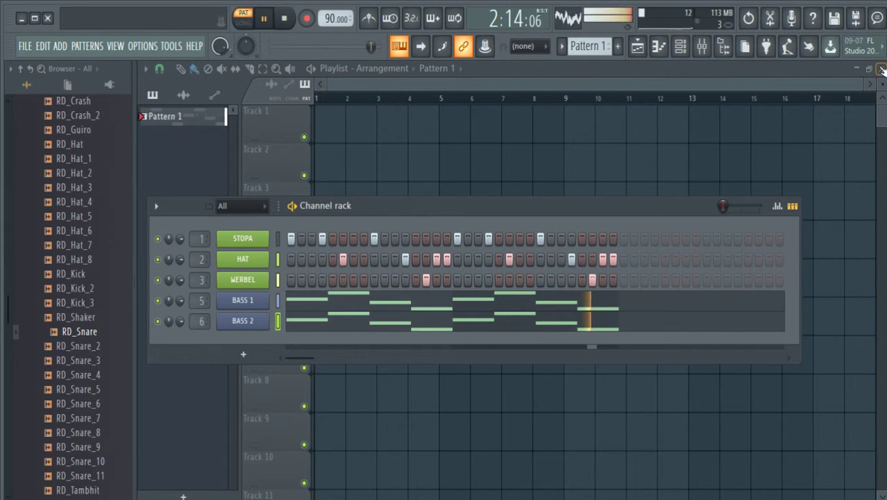
key(space)
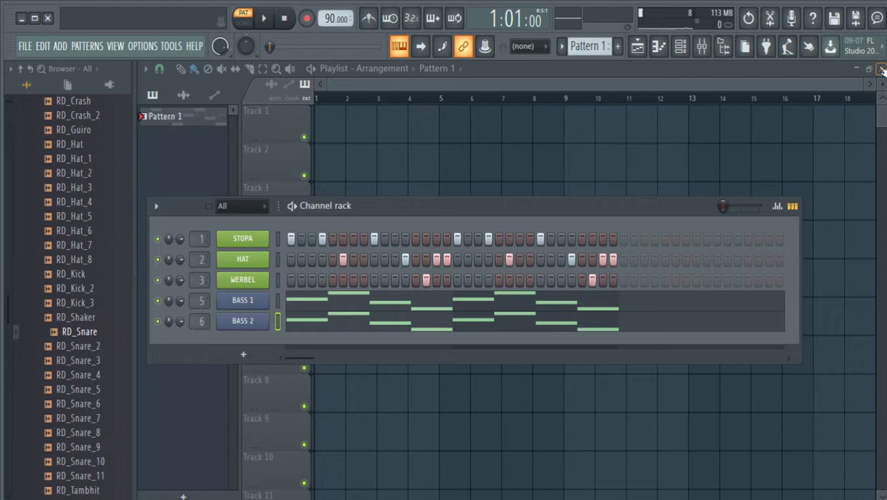
Add a Harmor channel, load the Emblem preset and audition it with a C5 note
click(341, 259)
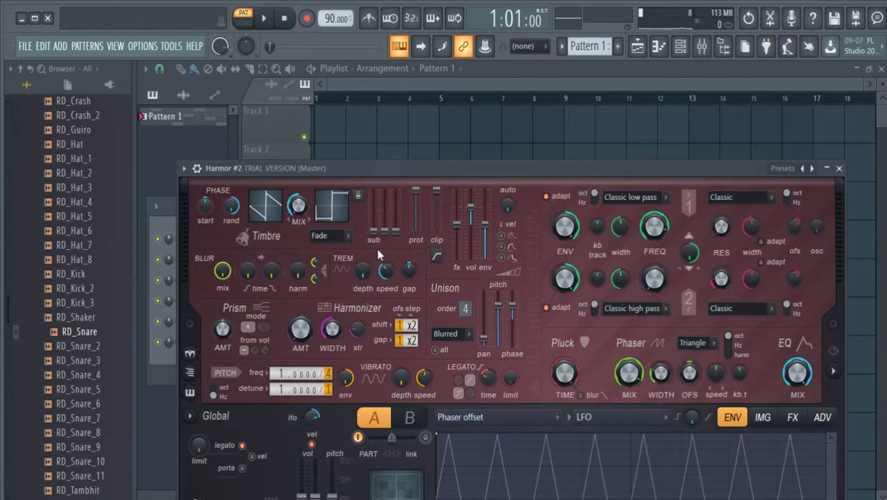
drag(499, 167, 460, 106)
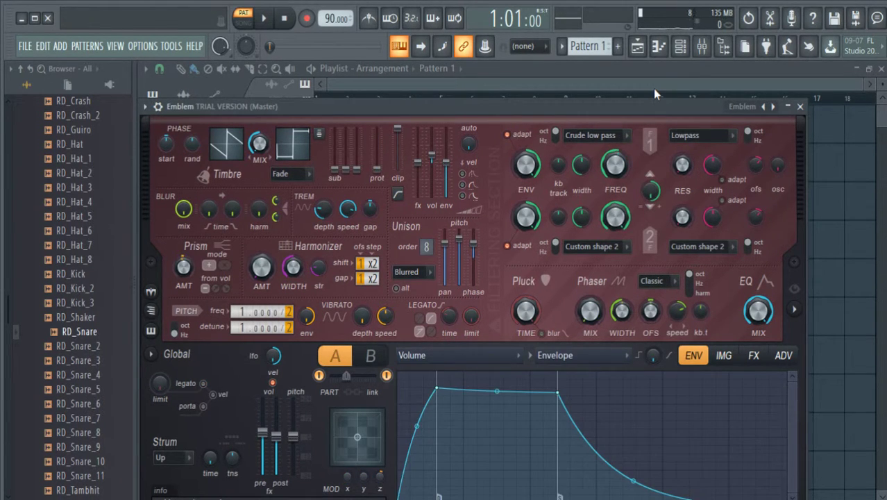
key(q)
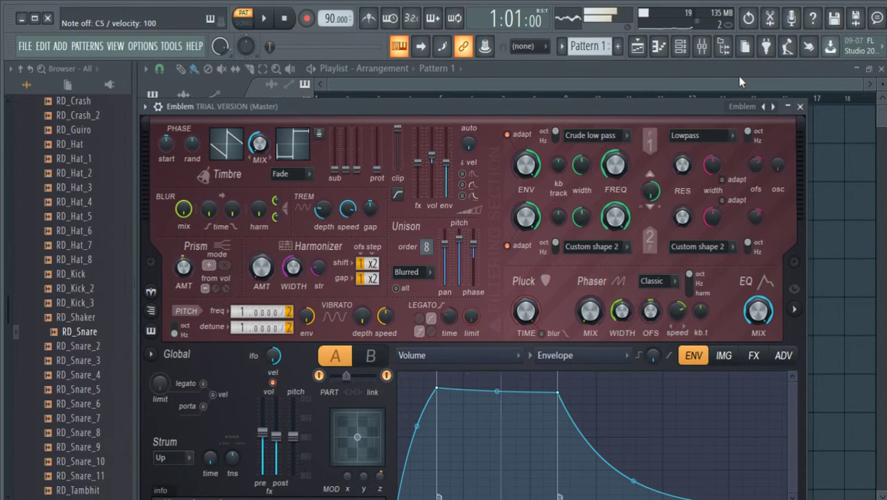
click(799, 106)
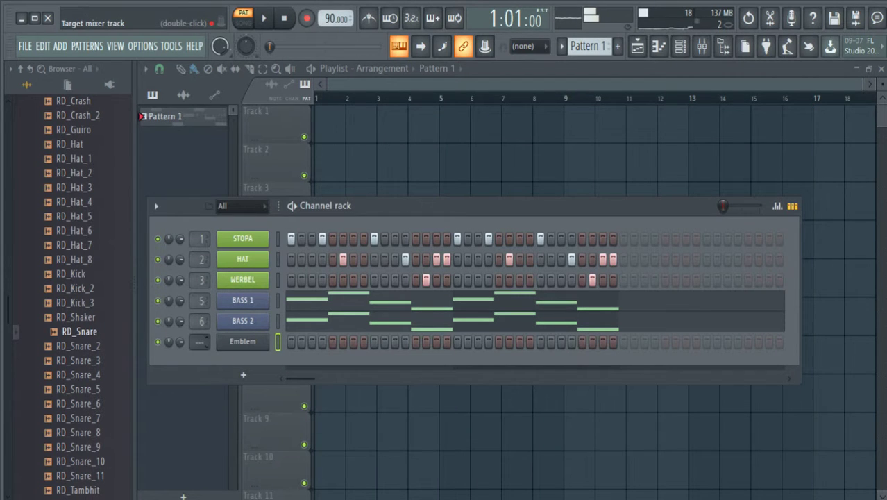
Route the Emblem channel to mixer track 7, and rename it MELODIA 1 with a red colour
drag(200, 342, 200, 312)
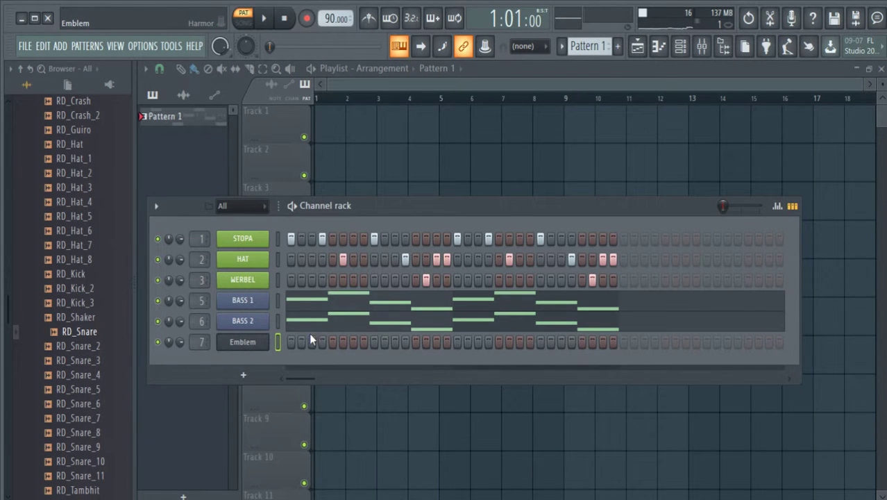
click(318, 363)
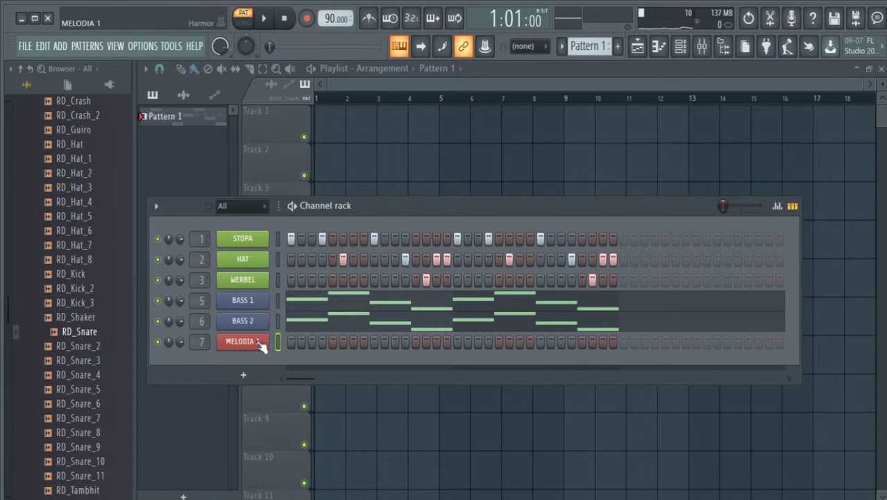
Draw a C5 note at the start of MELODIA 1's piano roll and raise its velocity to the maximum
key(F7)
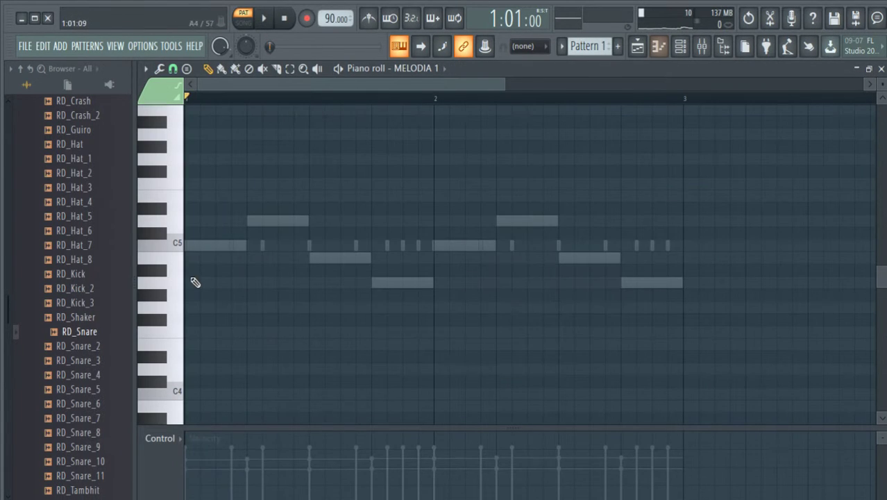
click(202, 246)
key(space)
key(space)
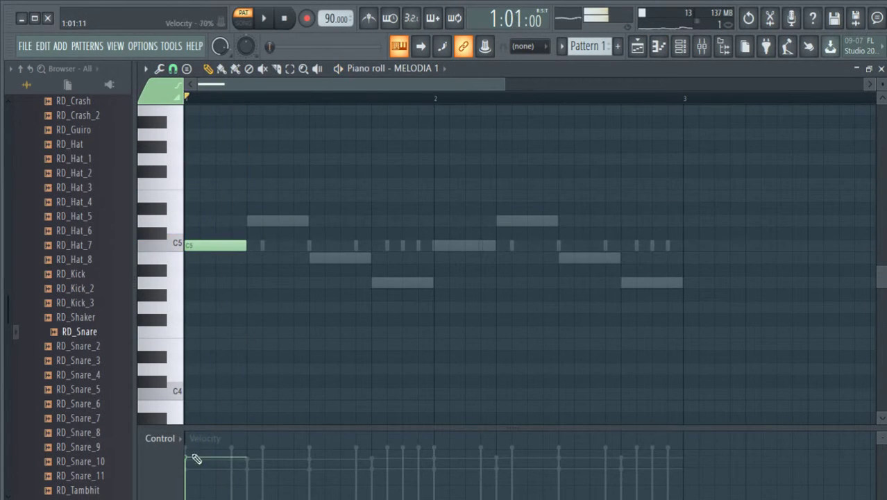
drag(194, 456, 189, 431)
key(space)
key(space)
key(space)
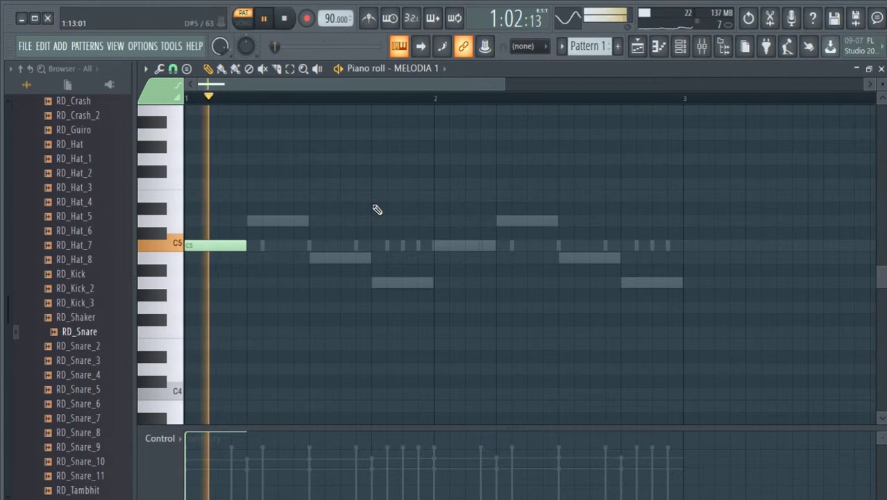
key(space)
click(880, 69)
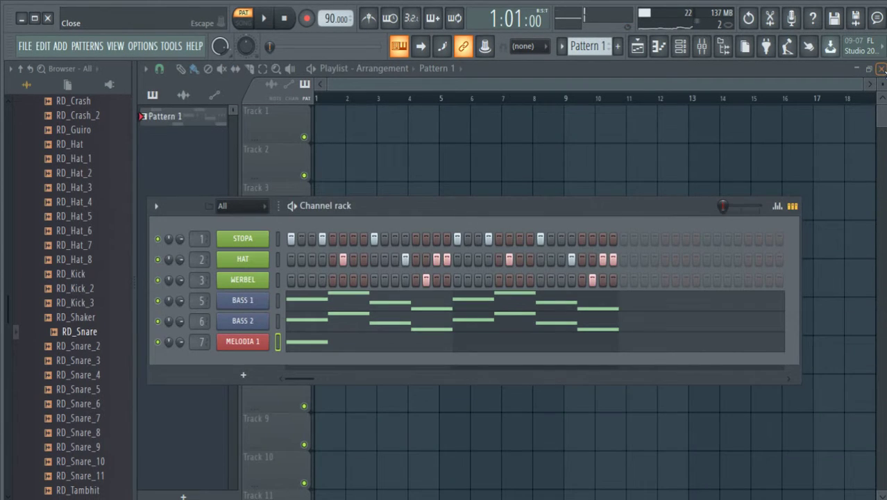
Audition the MELODIA 1 sound within the pattern and with live notes, including C5
key(space)
key(space)
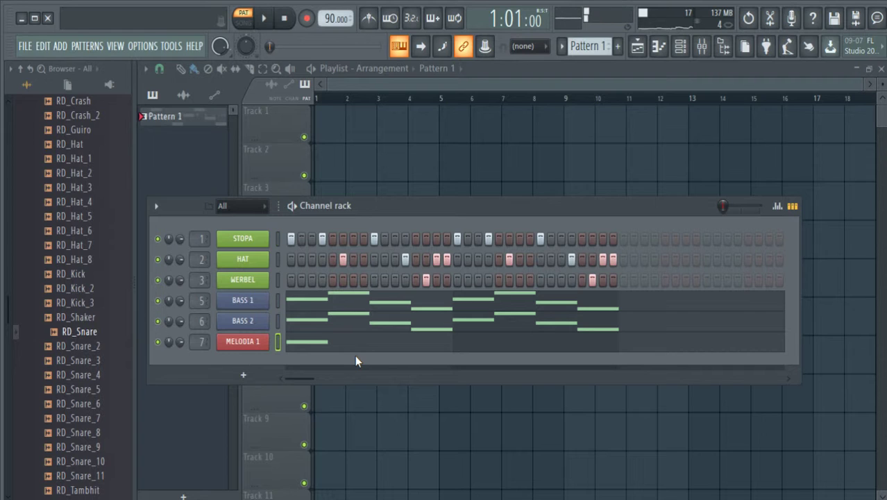
key(q)
key(q)
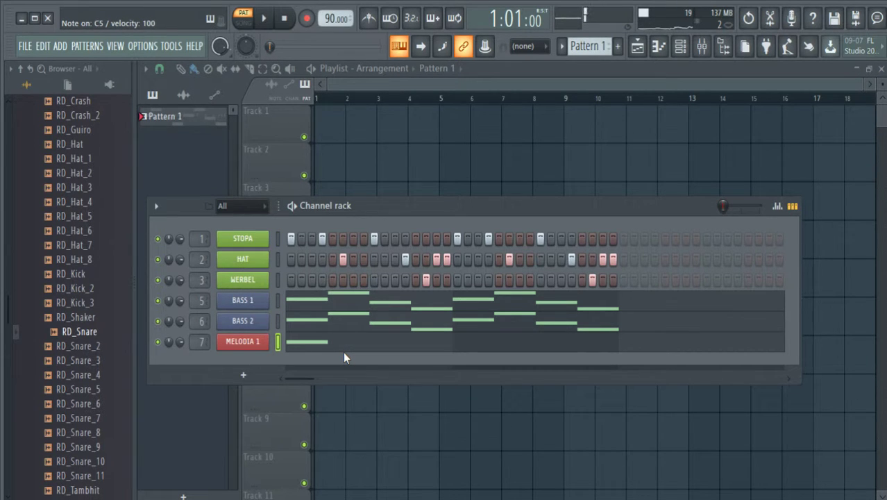
key(q)
key(r)
key(z)
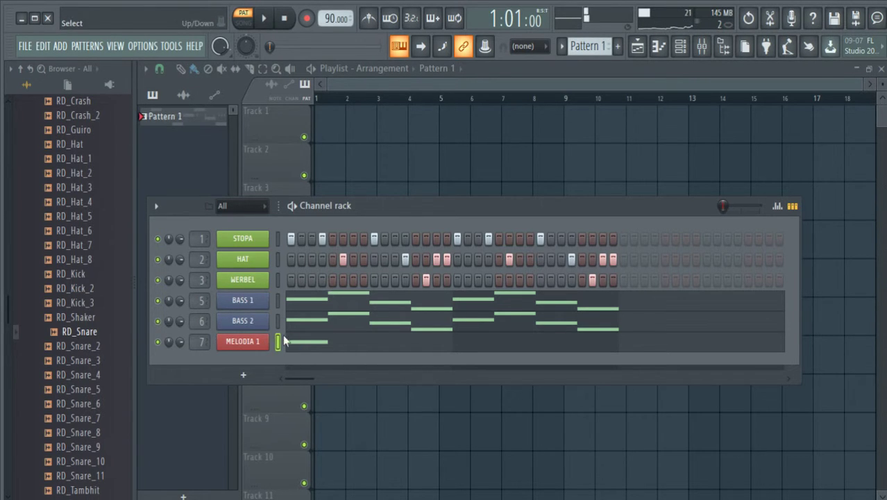
click(297, 351)
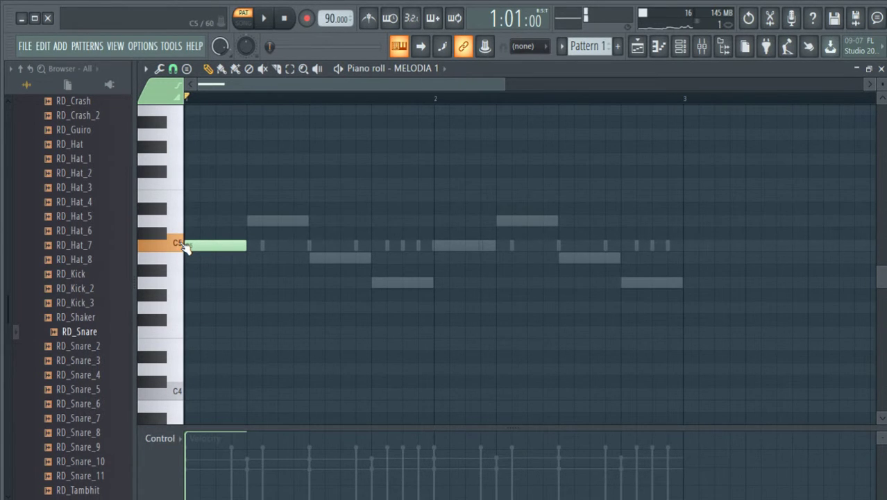
click(881, 68)
Open the MELODIA 1 Harmor instrument, audition C5 with it and close the plugin window
click(228, 338)
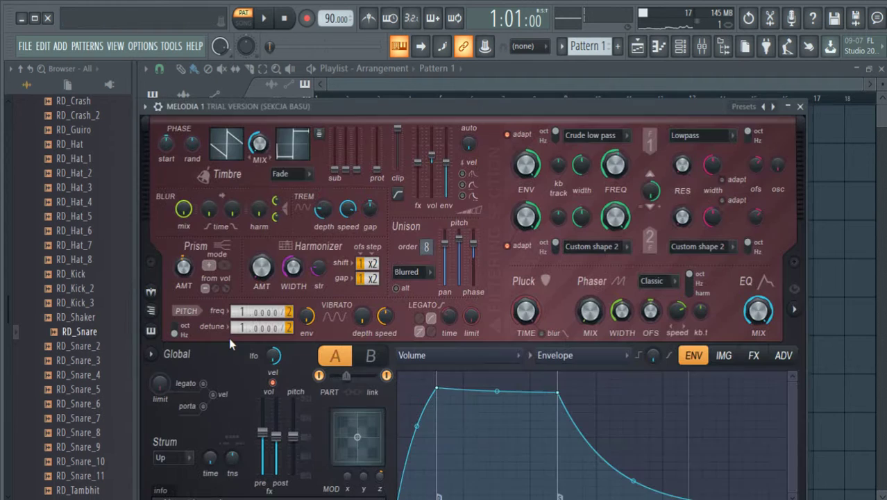
drag(375, 107, 358, 59)
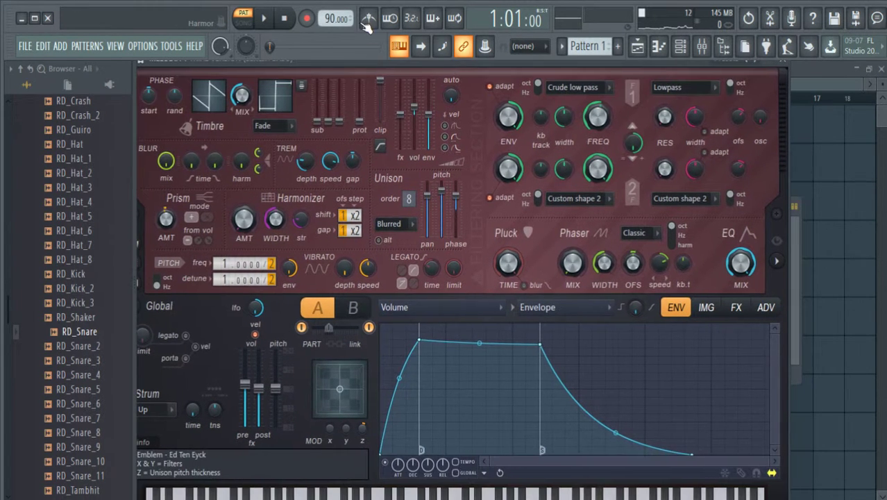
key(q)
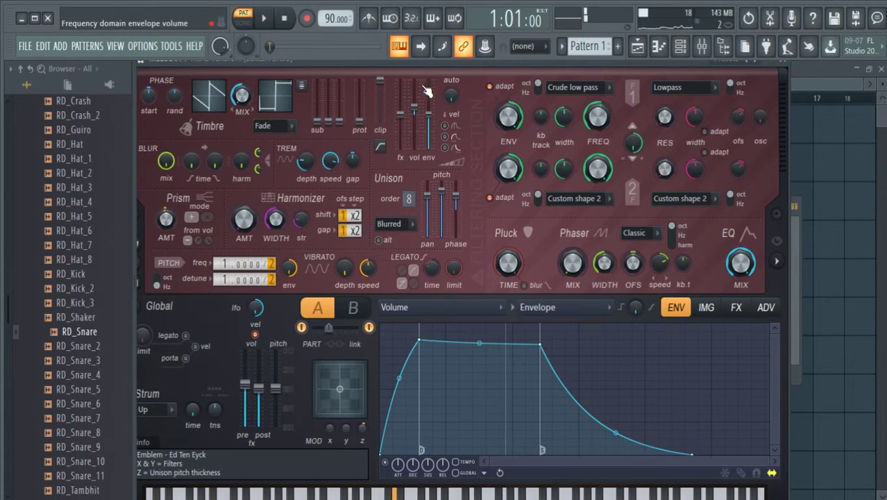
click(782, 61)
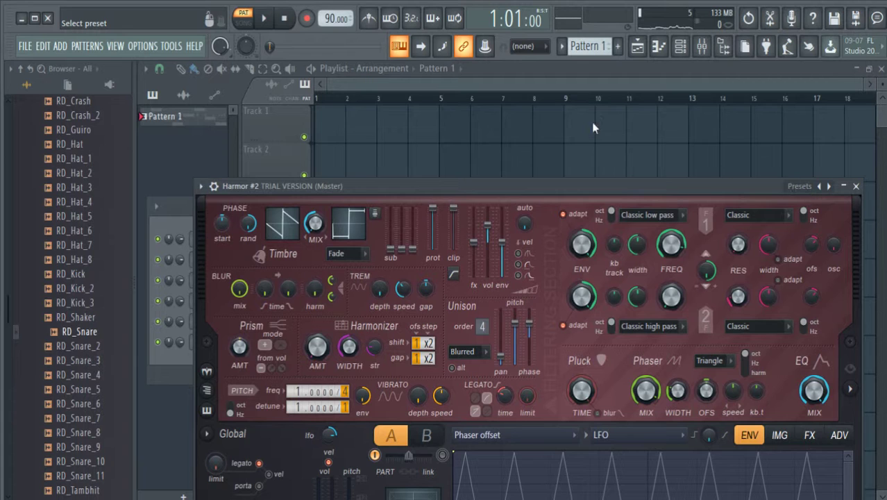
Route the new MELODIA 1 channel to mixer track 7 and audition C5 from its piano roll
click(857, 186)
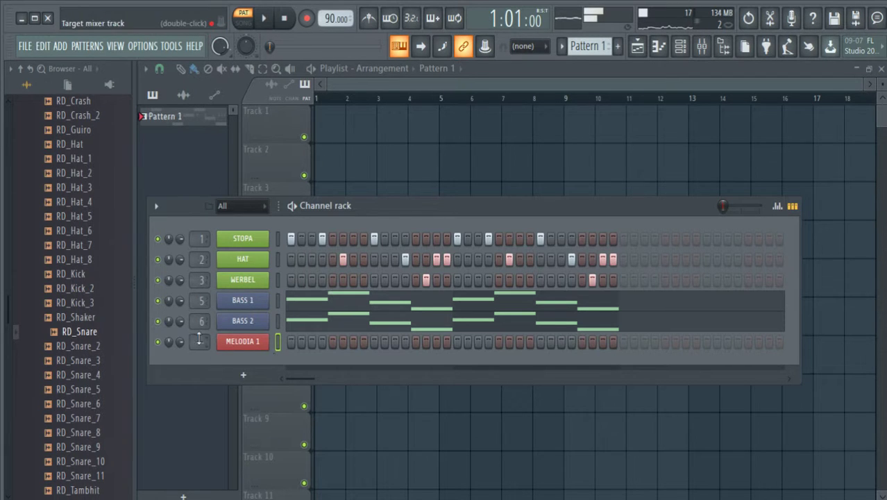
key(F7)
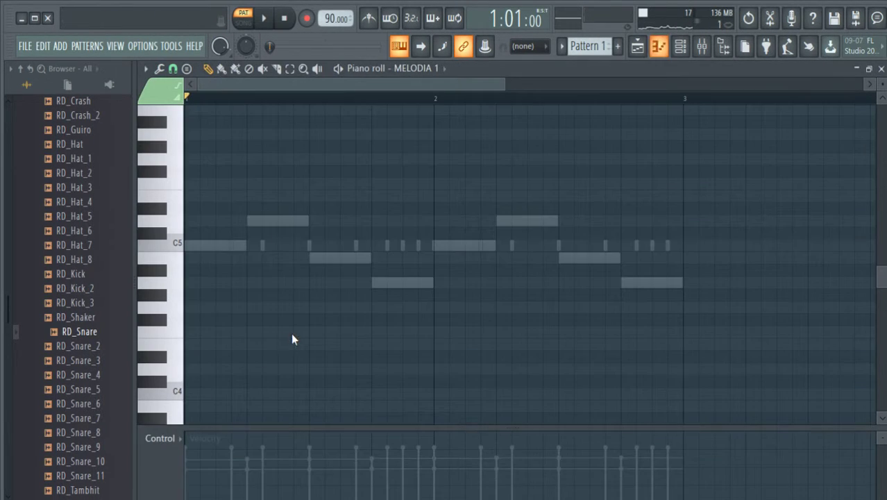
key(q)
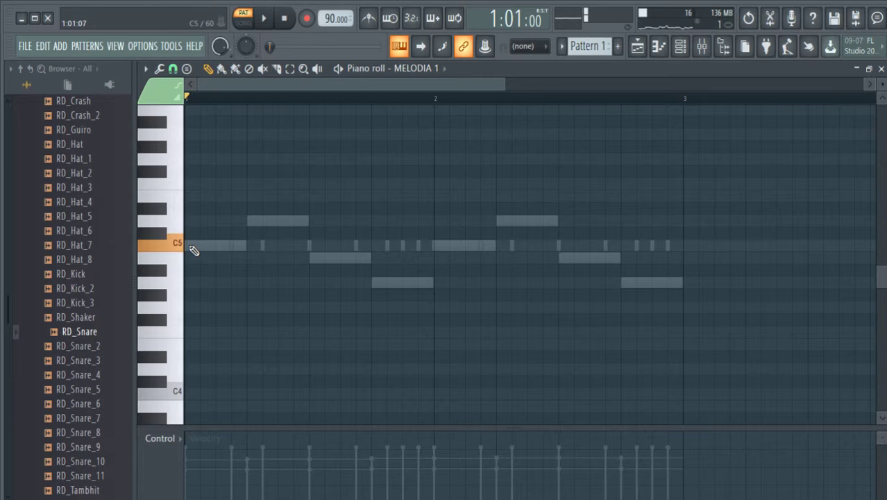
click(705, 45)
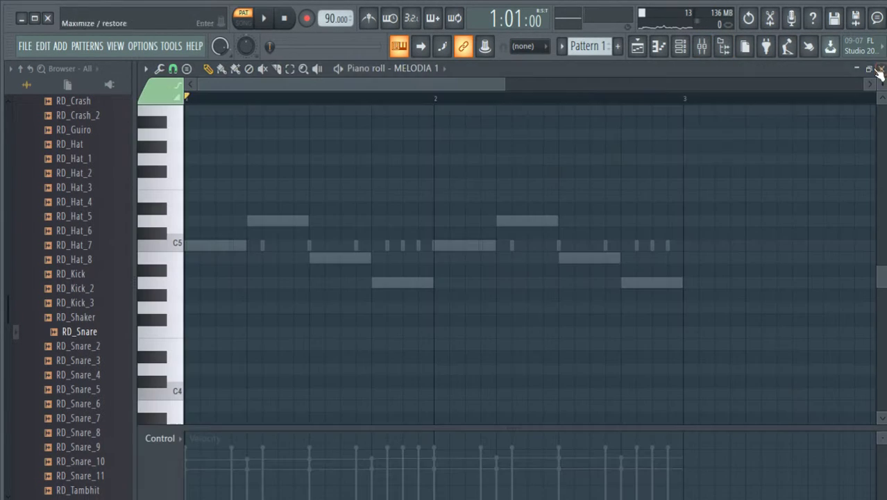
click(882, 68)
click(882, 68)
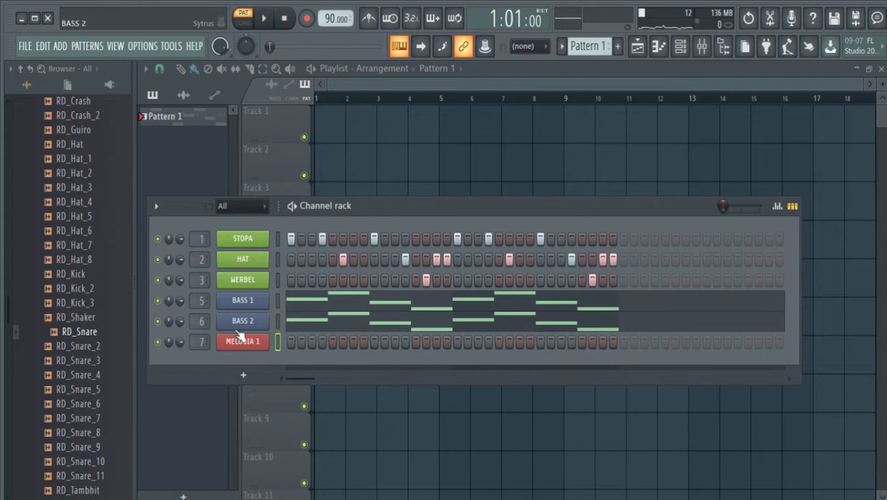
Draw a C5 note at the start of bar 1 in MELODIA 1's piano roll and play it back
click(200, 341)
key(q)
key(F7)
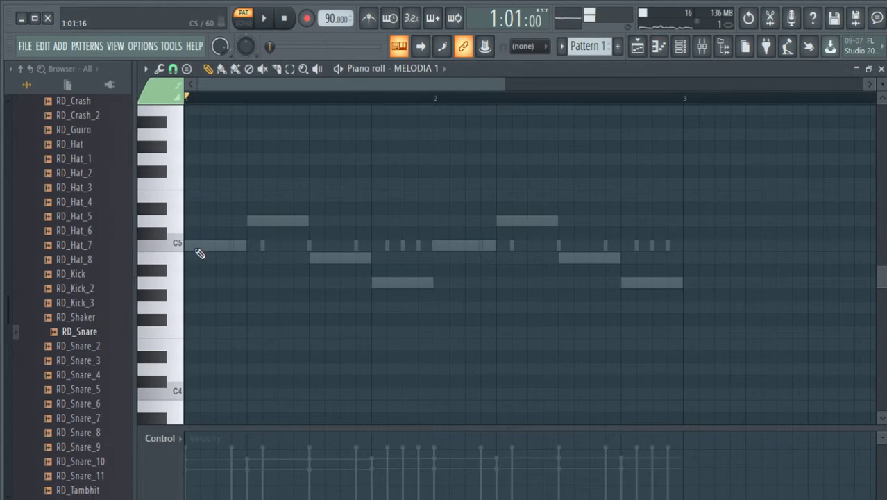
click(197, 246)
key(space)
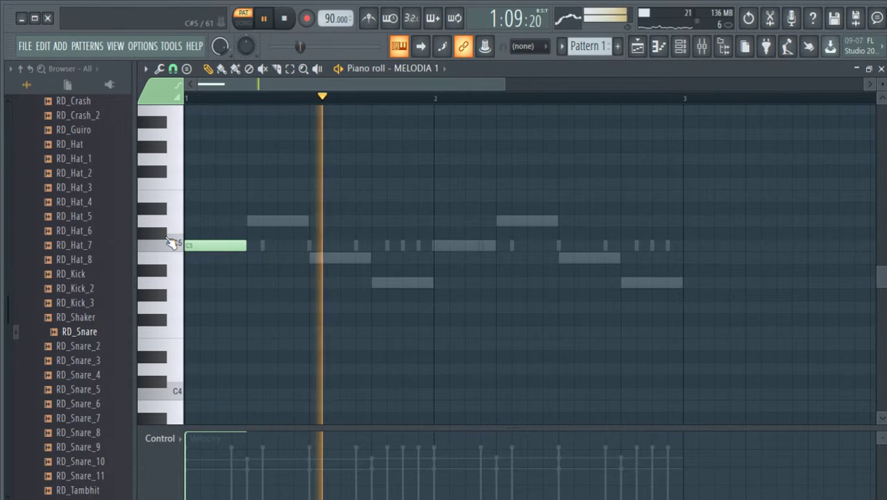
key(space)
key(space)
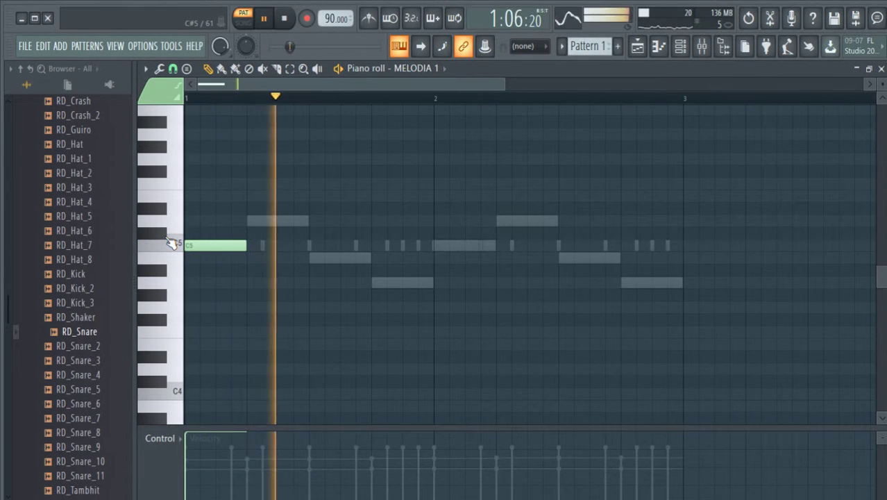
key(space)
Lengthen the C5 note to half a bar and then to the full first bar, playing back each length
drag(246, 245, 309, 245)
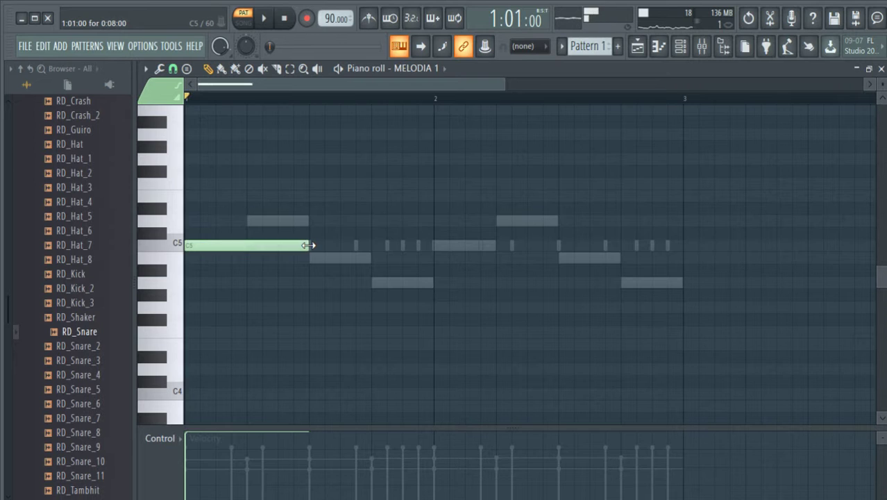
key(space)
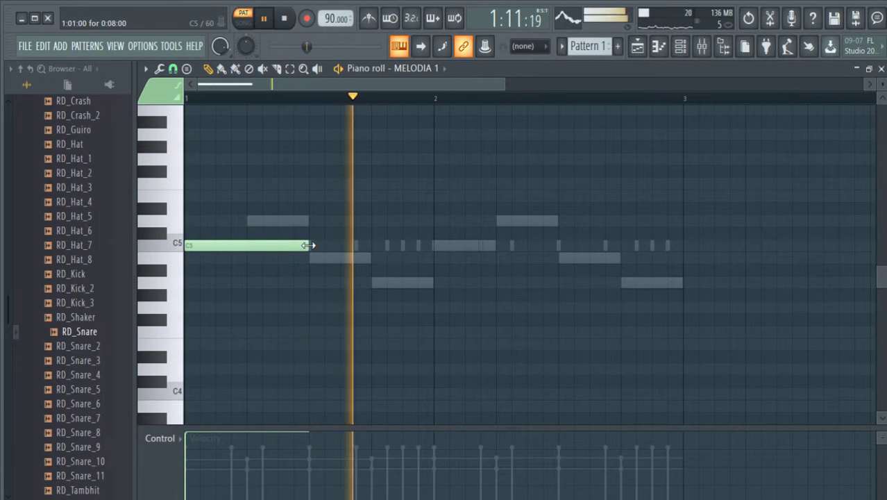
key(space)
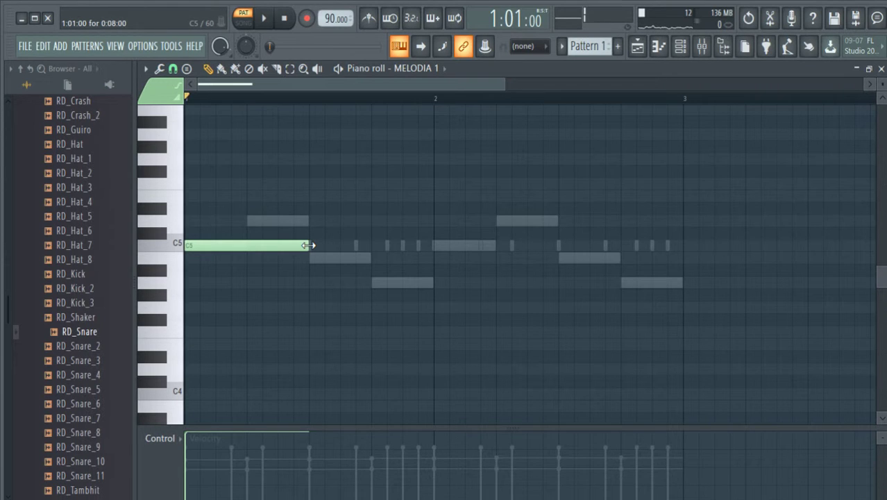
key(space)
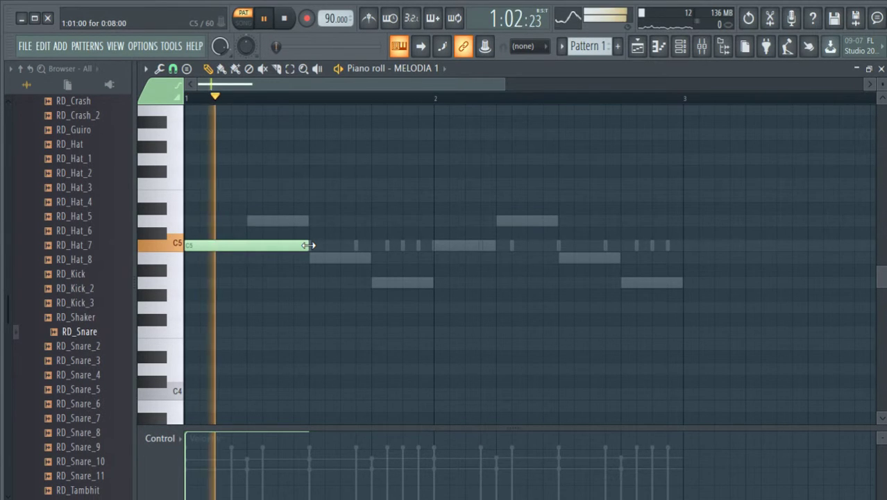
key(space)
drag(308, 245, 436, 241)
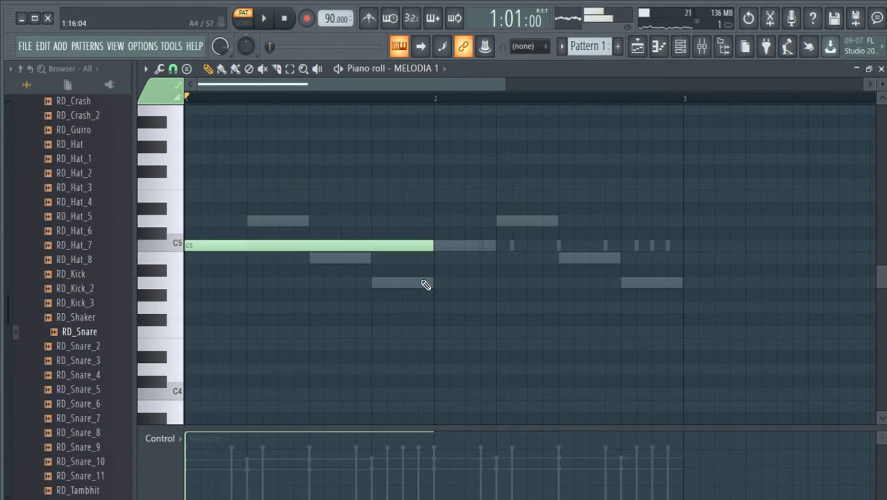
key(space)
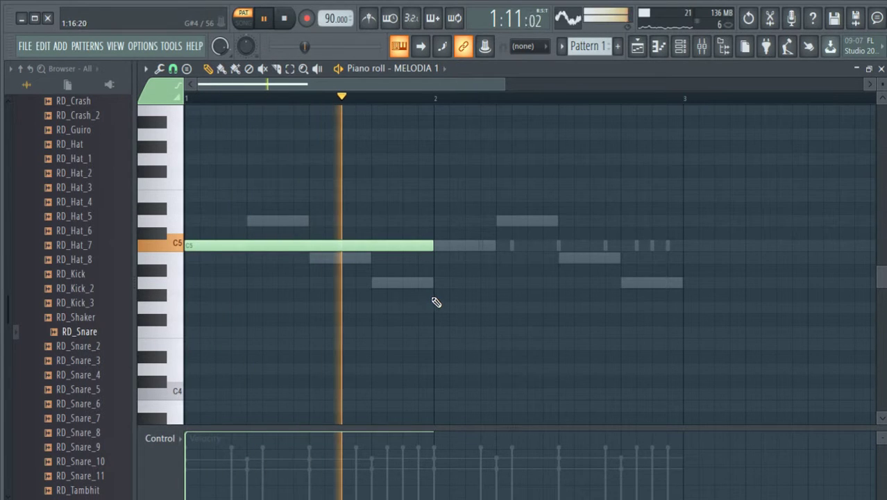
Add a B4 note spanning all of bar 2 in MELODIA 1's piano roll and play back the pattern
key(space)
click(436, 259)
key(space)
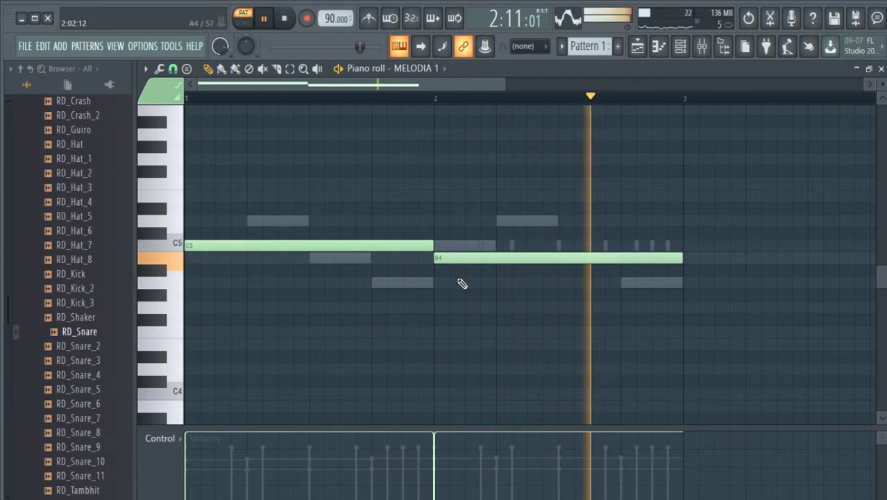
key(space)
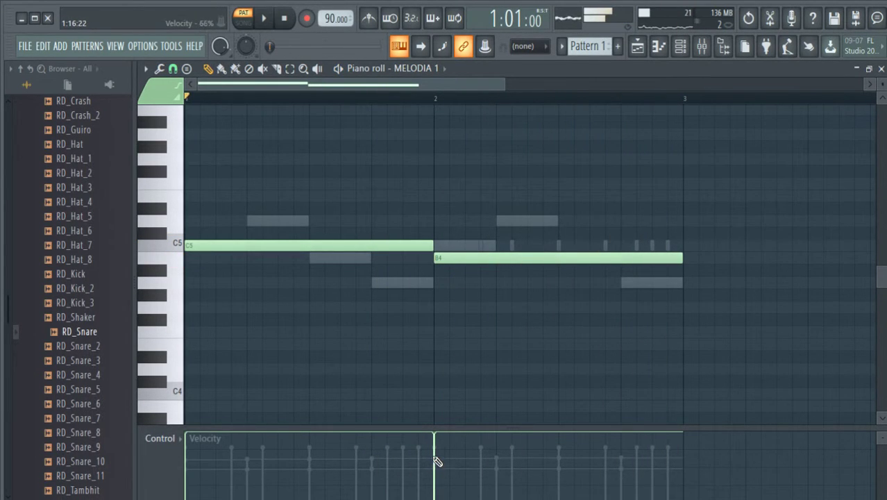
Lower the velocity of both MELODIA 1 notes to the same level, play them back and close the piano roll
mouse_move(437, 462)
mouse_down()
mouse_move(284, 424)
mouse_move(156, 452)
mouse_up()
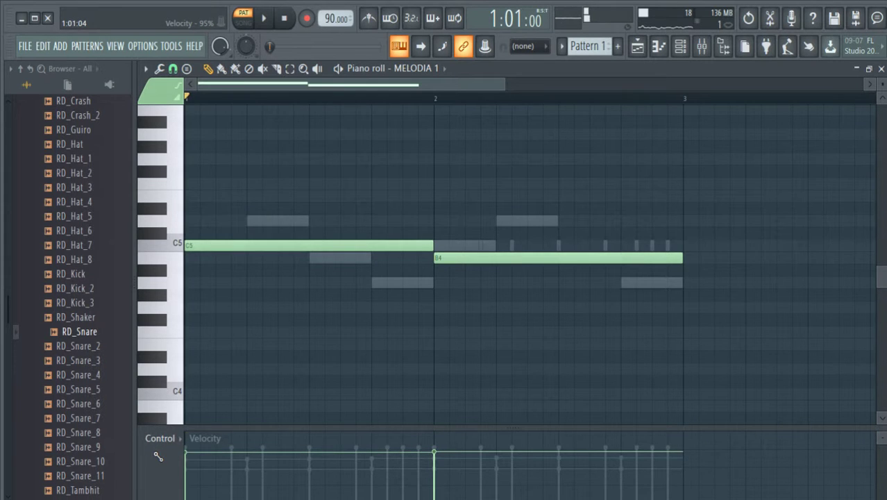
key(space)
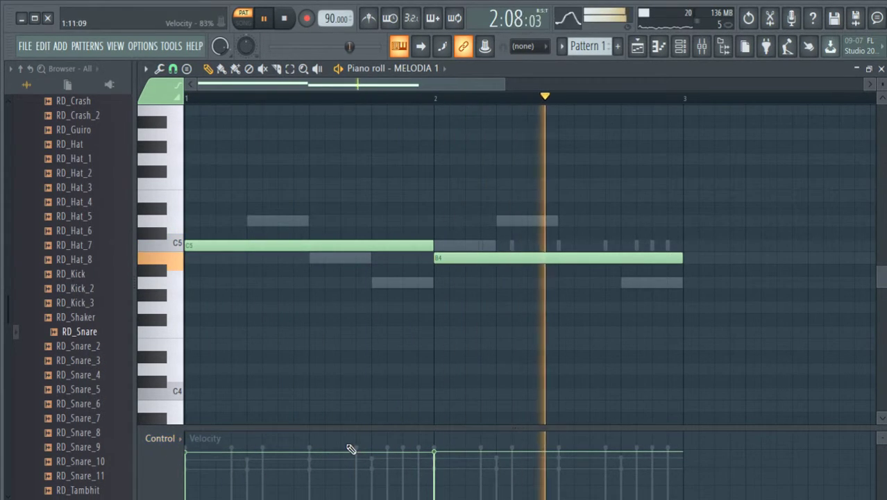
click(881, 69)
key(space)
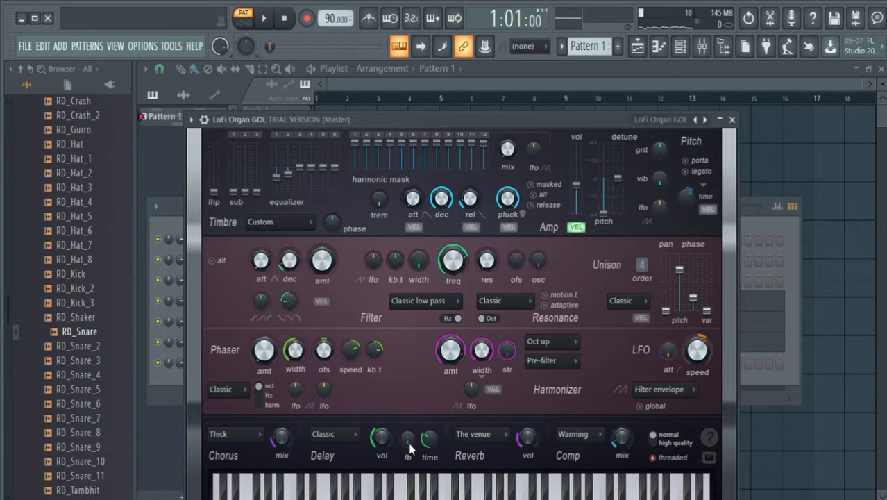
Audition the LoFi Organ GOL preset by playing C5 and G5 among other notes
key(z)
key(q)
key(z)
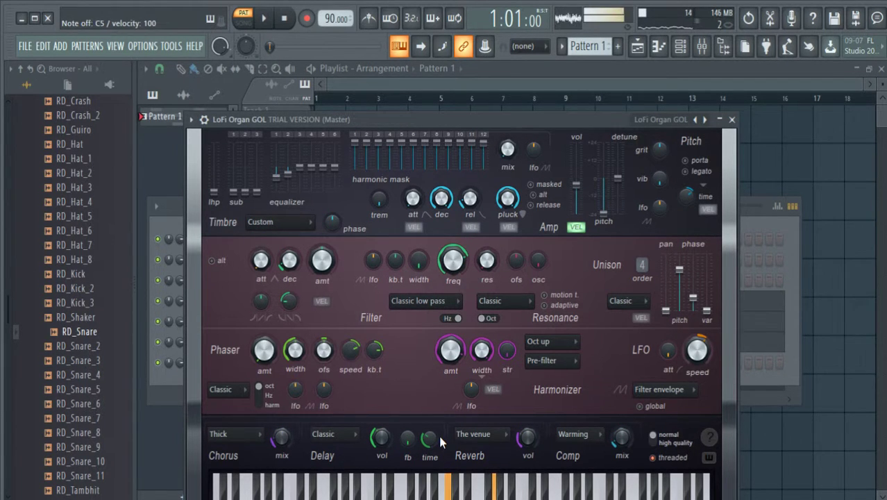
key(z)
key(z)
key(b)
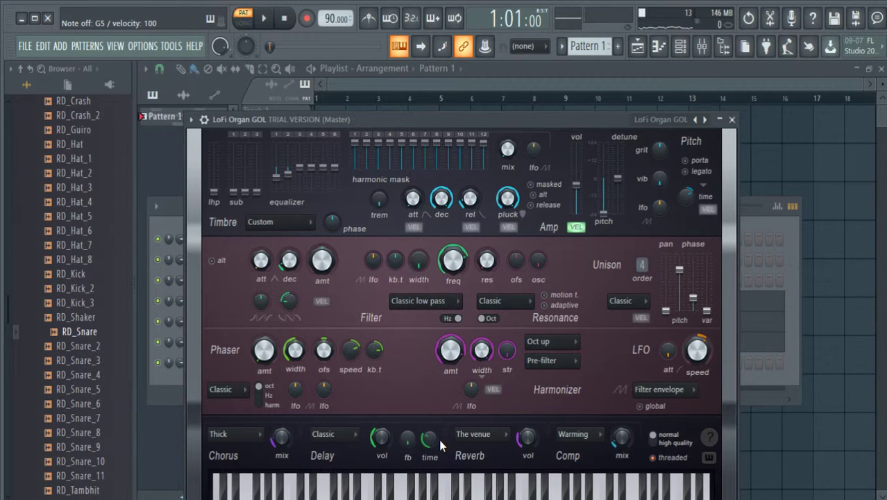
Audition several notes on LoFi Organ GOL's on-screen piano keyboard and close the plugin window
key(ctrl+e)
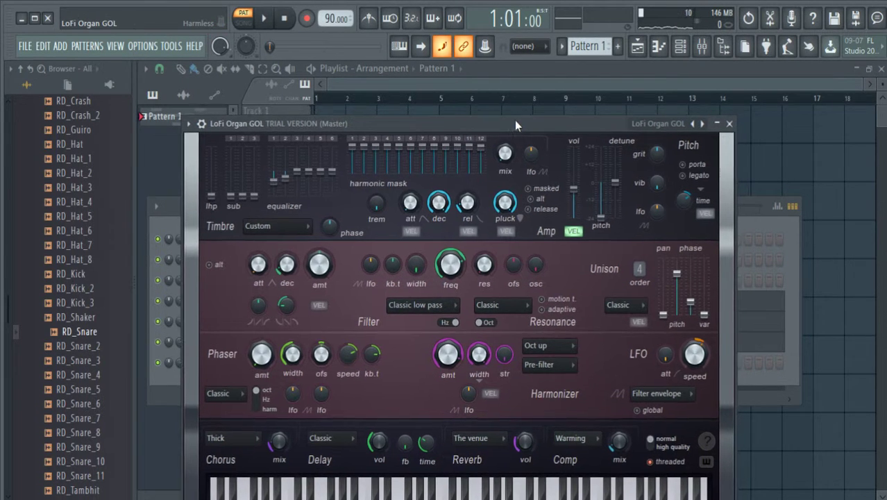
drag(512, 119, 506, 84)
click(448, 458)
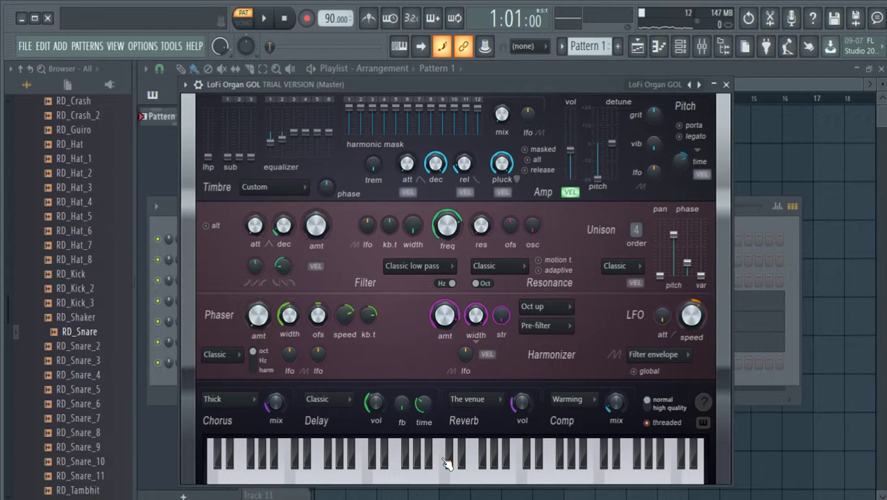
key(r)
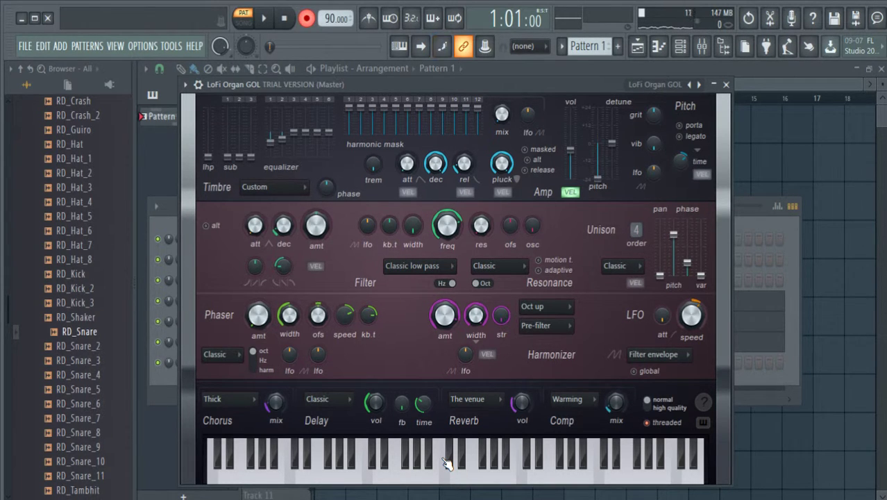
click(448, 462)
click(487, 471)
click(605, 463)
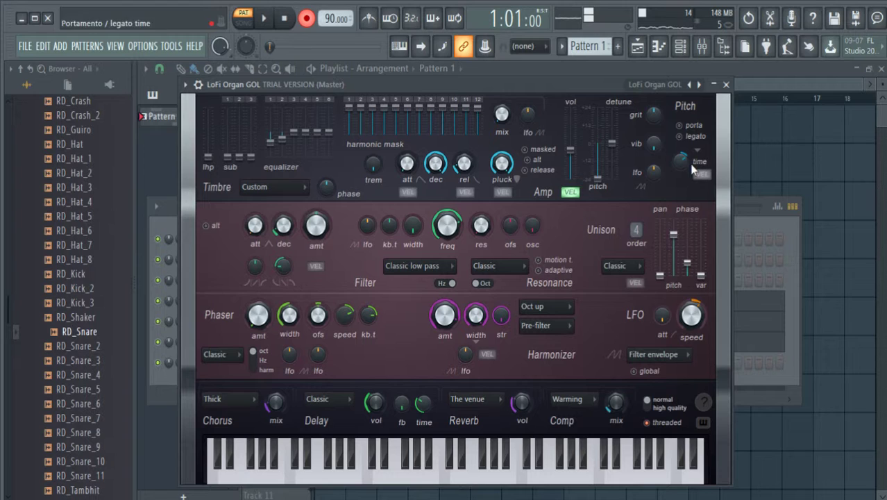
click(726, 84)
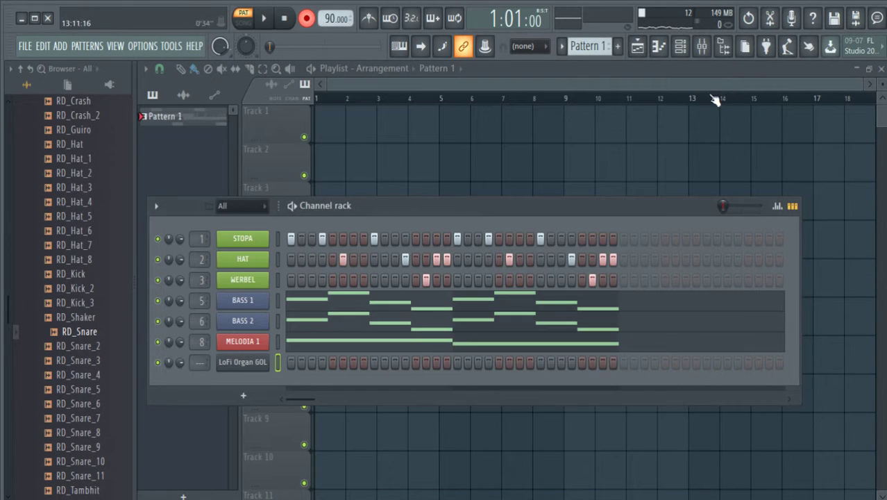
Draw a C5 note at the start of bar 1 in LoFi Organ GOL's piano roll and shorten it to two steps
key(F7)
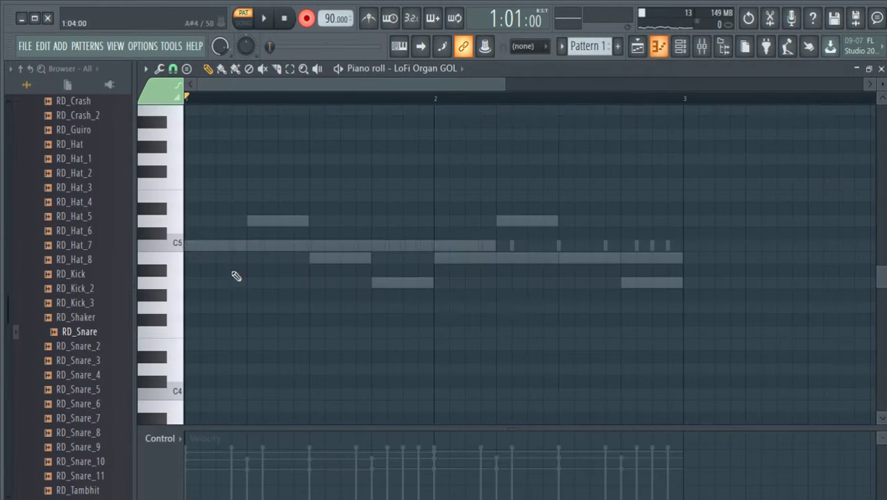
drag(173, 245, 193, 251)
key(space)
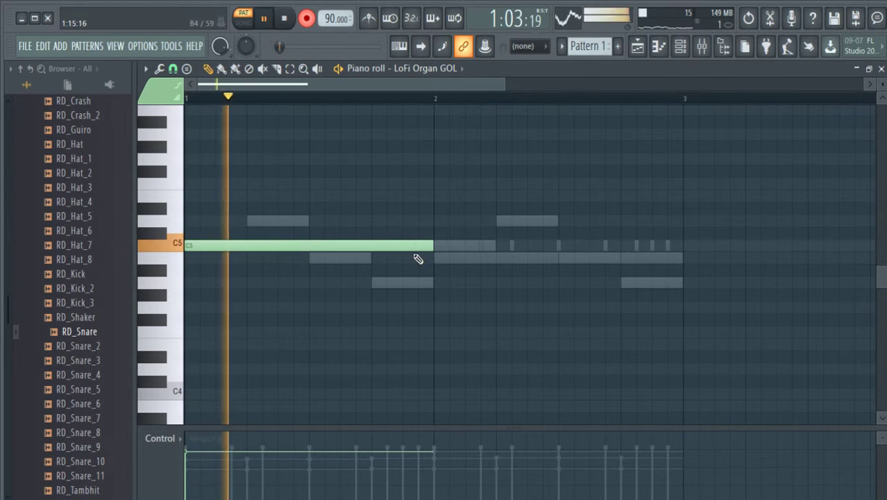
key(space)
drag(431, 246, 217, 251)
key(space)
key(space)
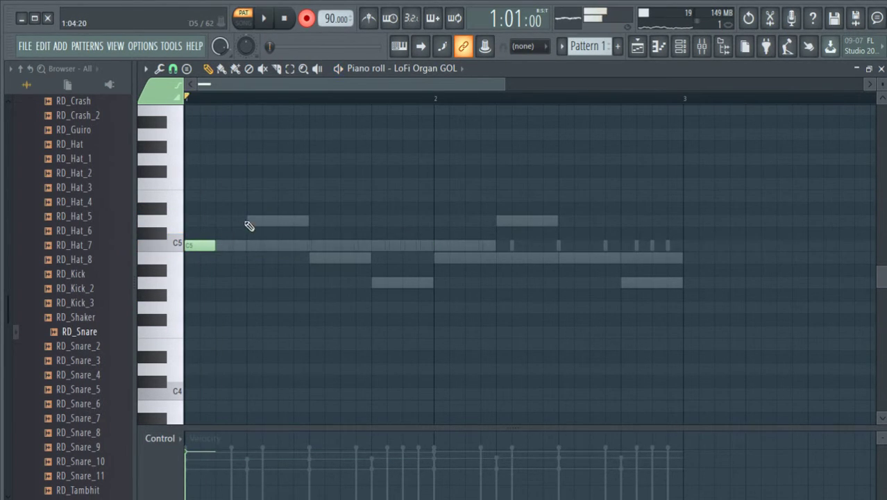
Add a two-step D5 note at step 4 of bar 1 and play it back with the C5
click(247, 222)
key(space)
key(space)
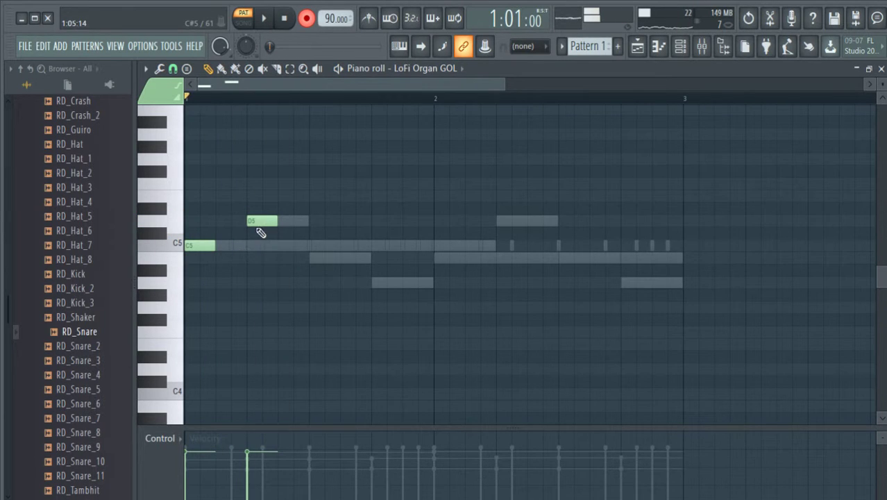
key(space)
key(space)
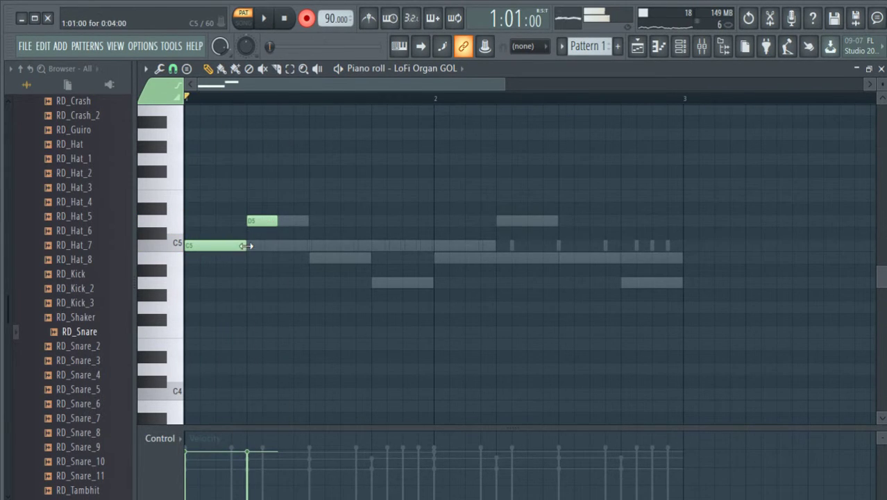
key(space)
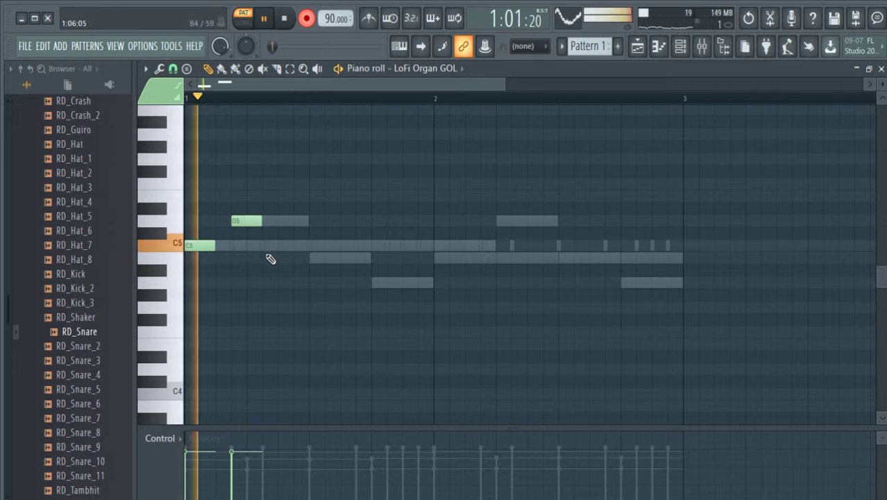
Add two-step B4 and D5 notes at steps 7 and 10 of bar 1 and play back the phrase
click(280, 258)
key(space)
key(space)
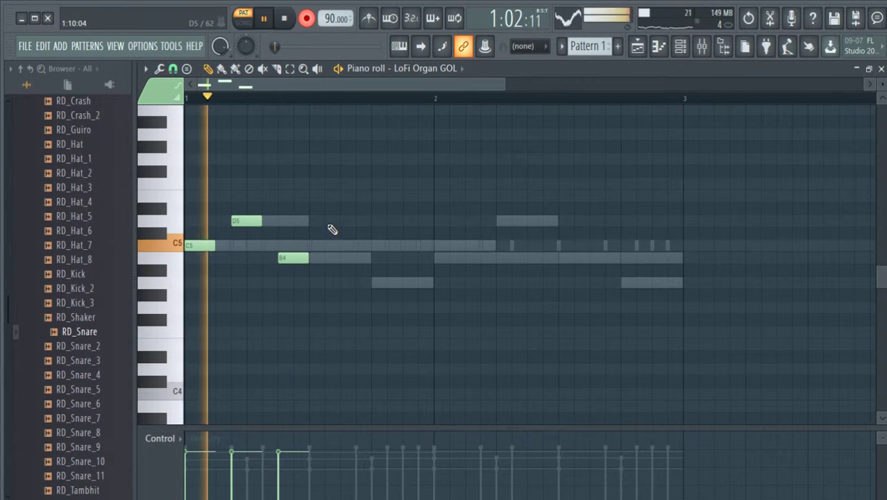
click(332, 222)
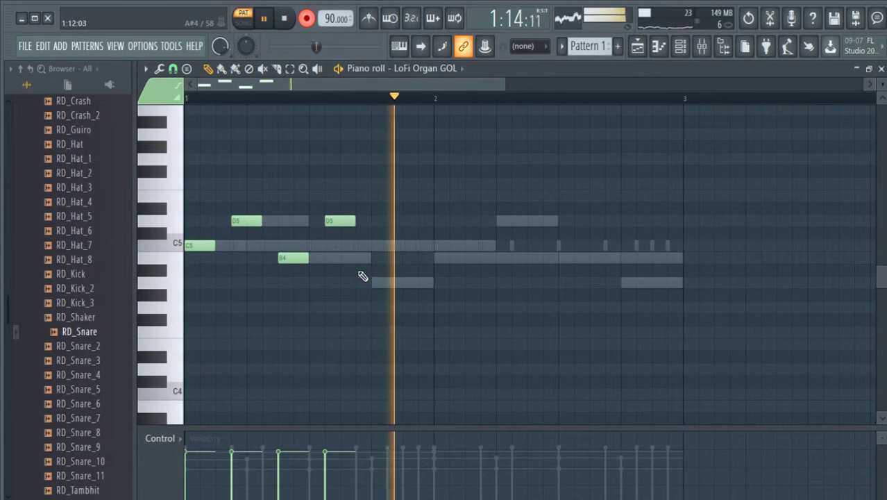
key(space)
Add two-step F5 and G5 notes at steps 13 and 16 of bar 1, and D5 and C5 at steps 3 and 6 of bar 2
click(373, 185)
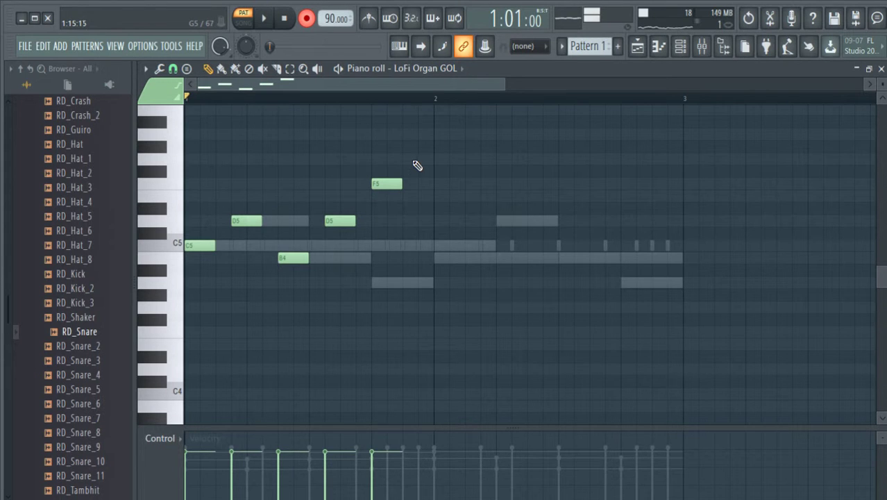
drag(462, 220, 477, 222)
key(space)
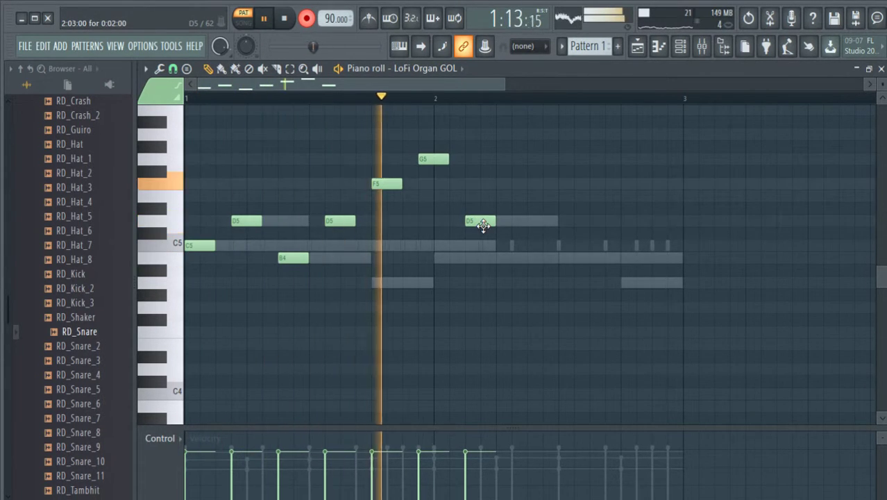
key(space)
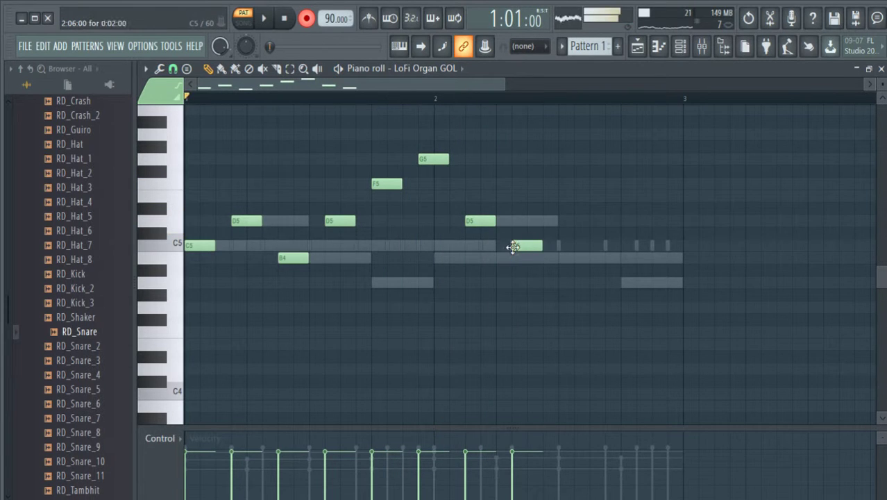
Add two-step A#4, D5 and F5 notes at steps 9, 12 and 15 of bar 2, play back the melody and close the piano roll
key(space)
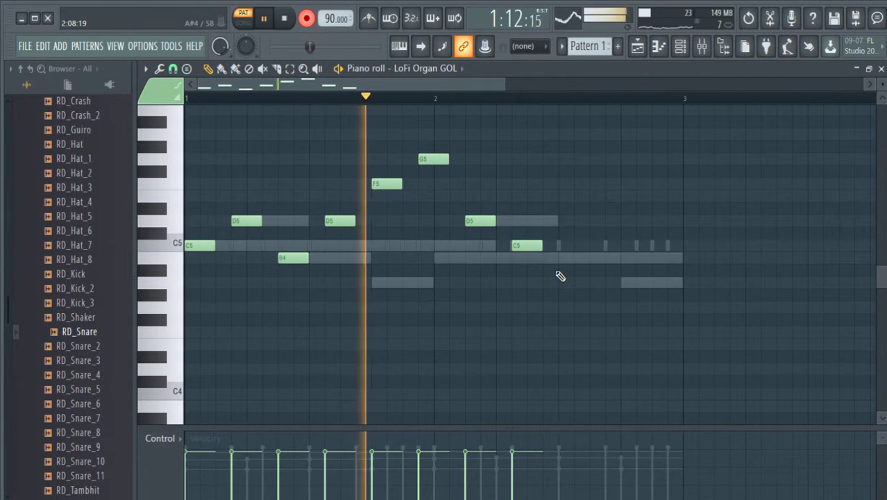
click(562, 270)
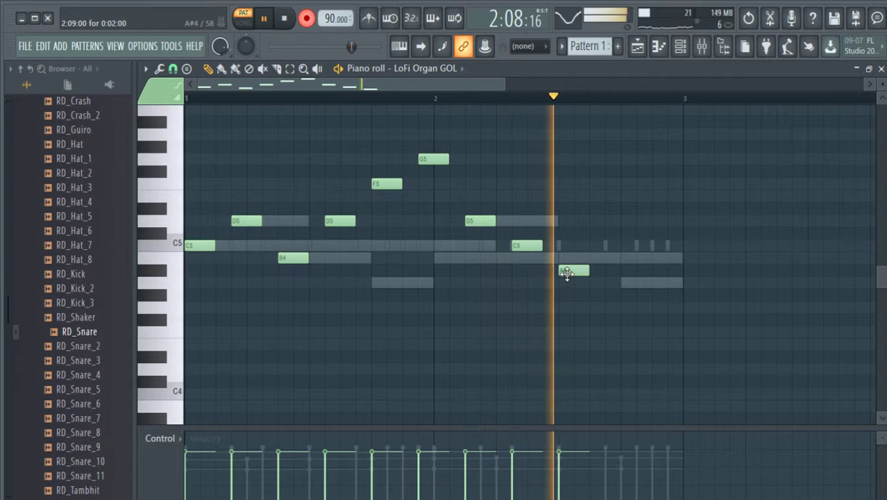
key(space)
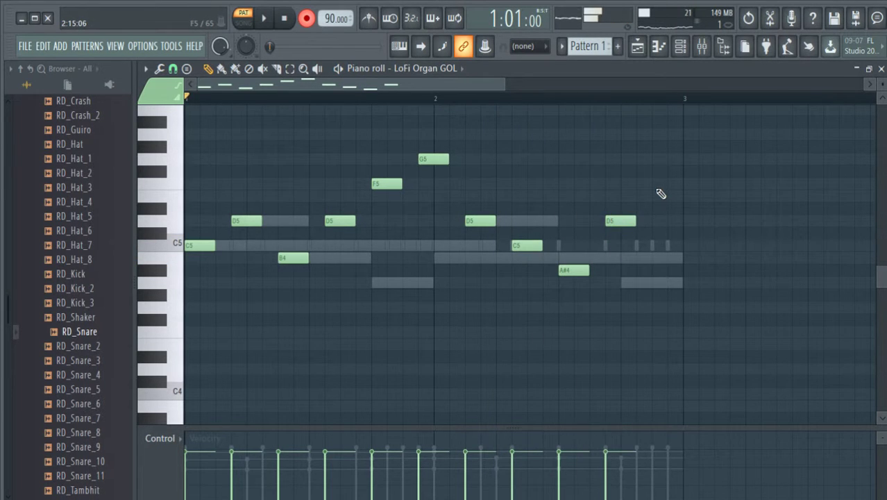
click(654, 183)
key(space)
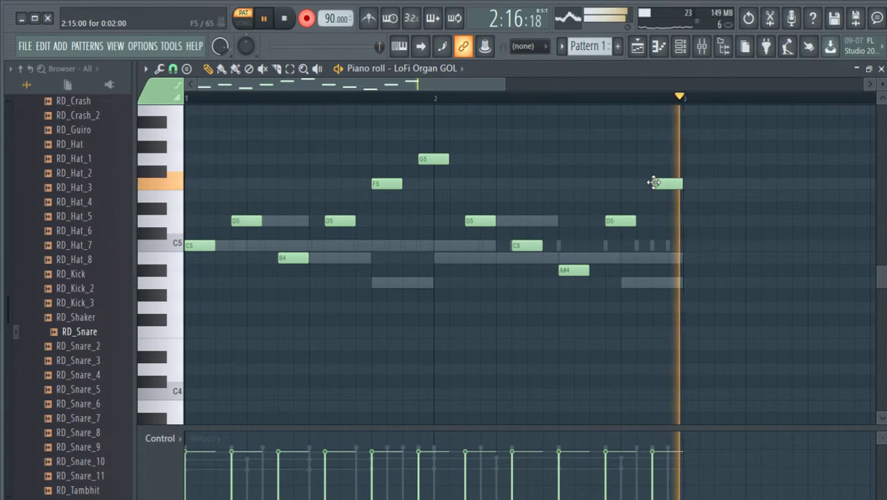
key(space)
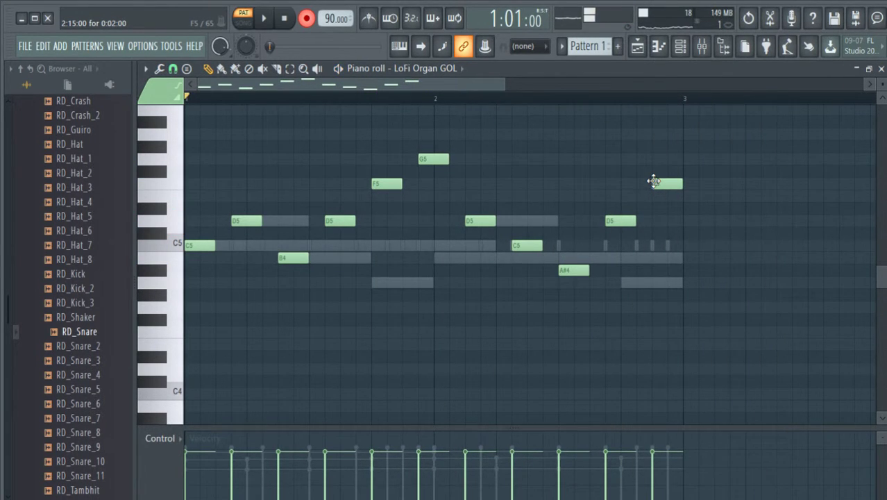
scroll(652, 105, up, 6)
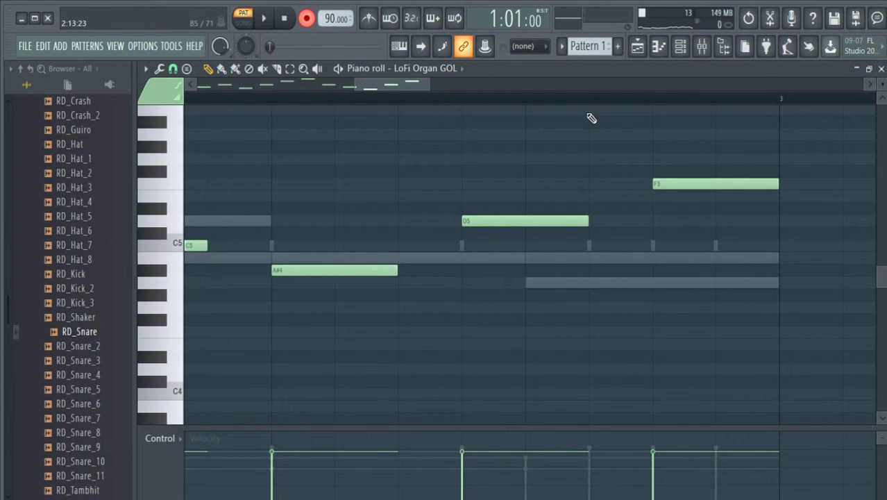
click(881, 69)
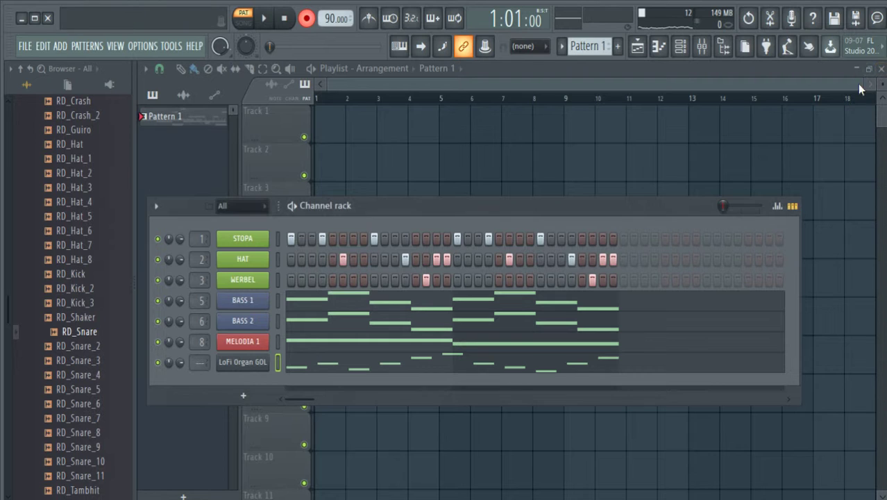
Play back Pattern 1 with the organ melody, turn off recording and look over the mixer tracks
key(space)
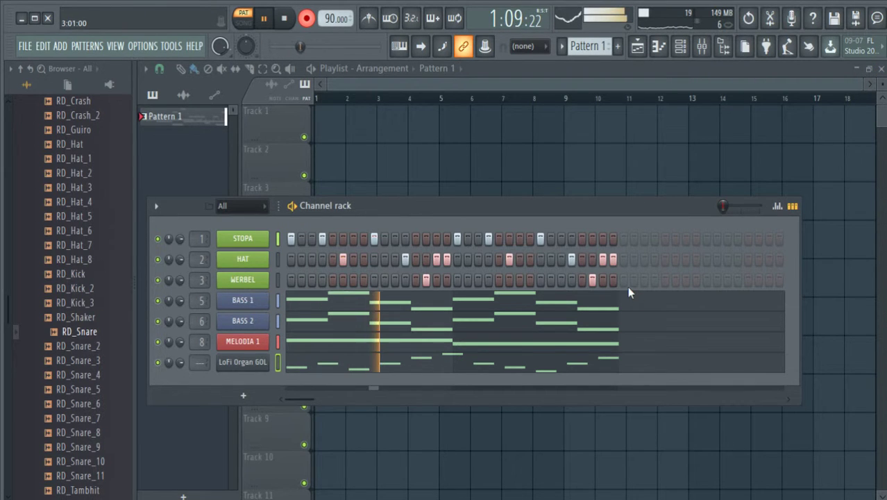
key(space)
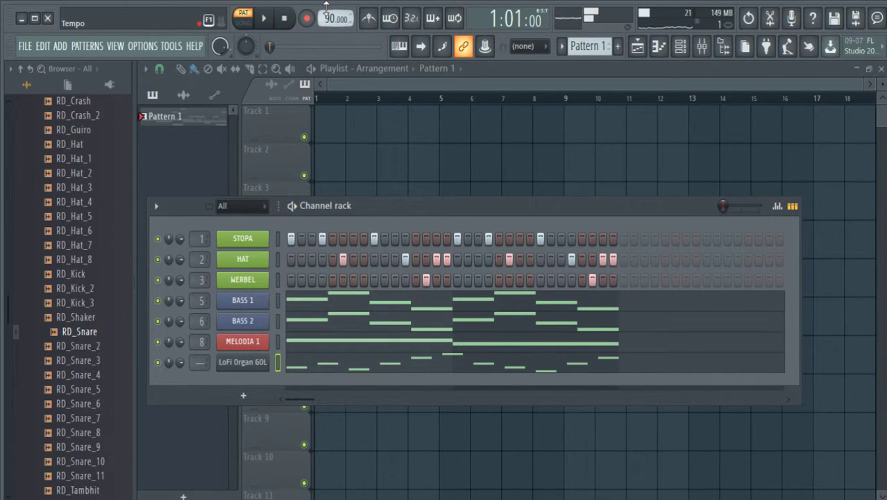
key(space)
key(space)
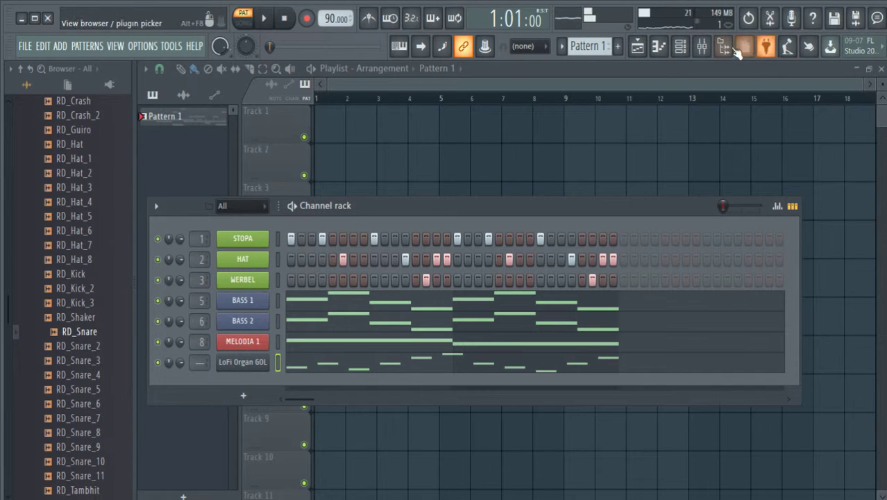
click(704, 48)
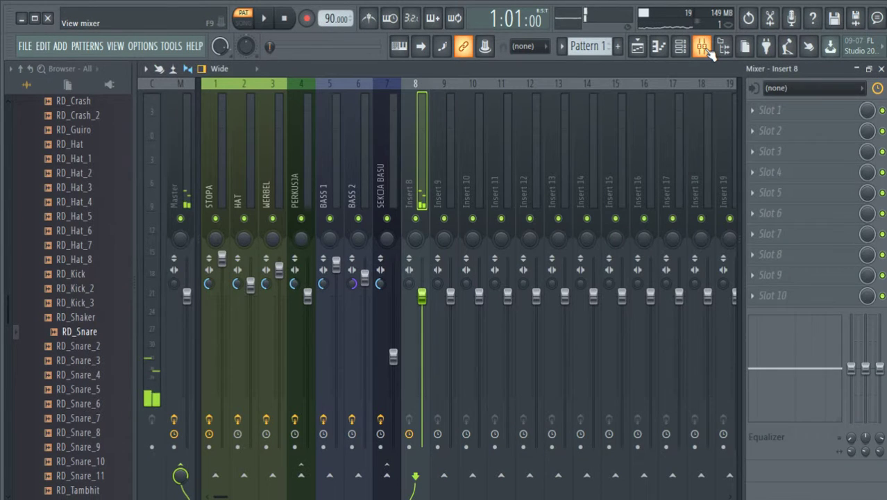
click(882, 69)
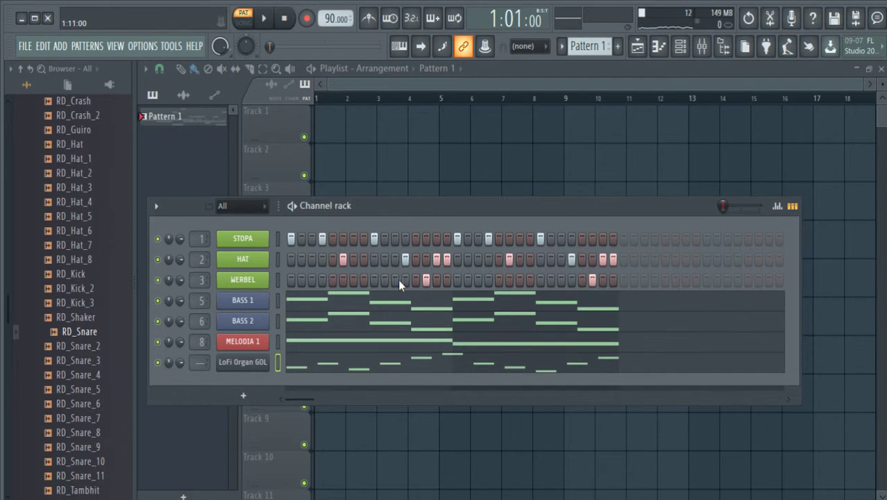
Play back Pattern 1, then open the LoFi Organ GOL notes in the piano roll and listen to the two-bar melody
key(space)
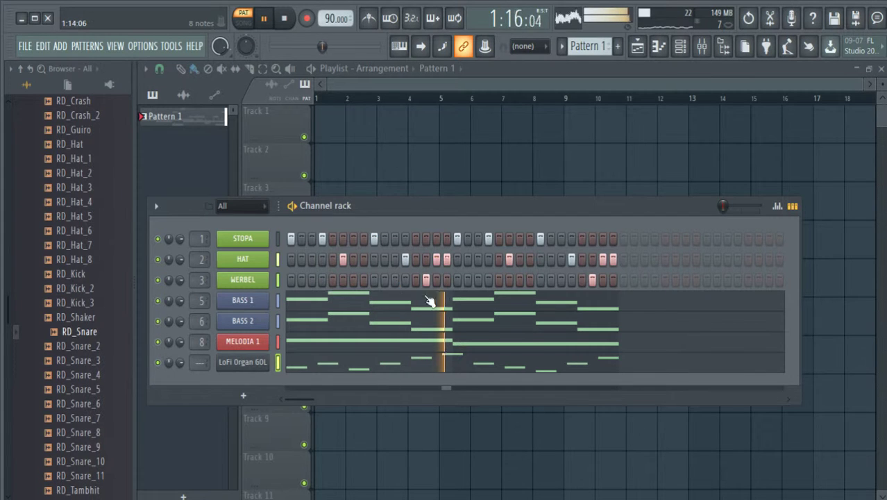
key(space)
click(602, 369)
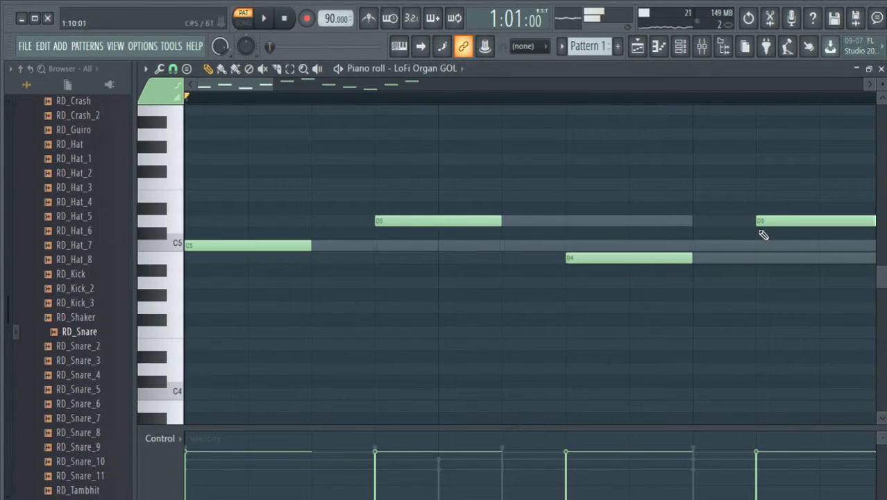
scroll(439, 99, down, 4)
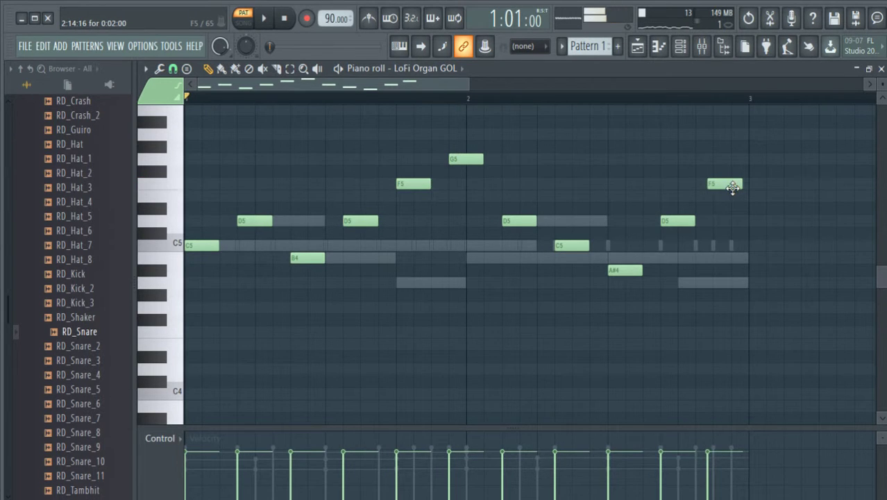
key(space)
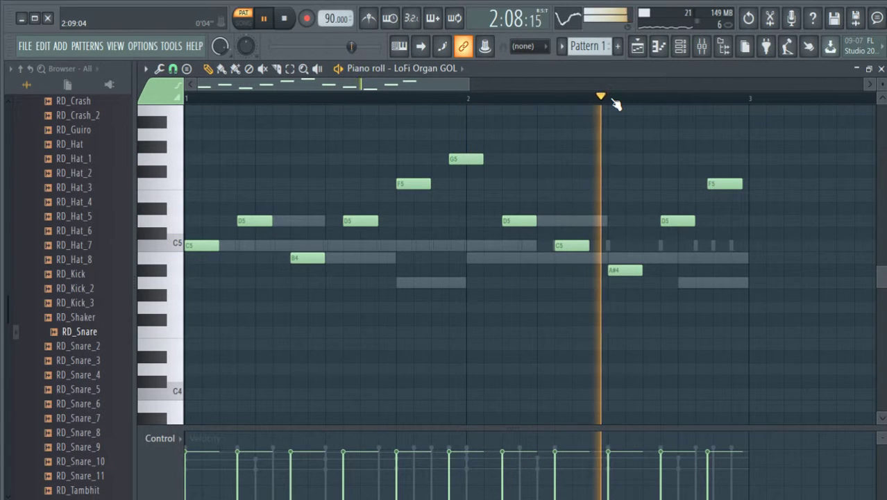
key(space)
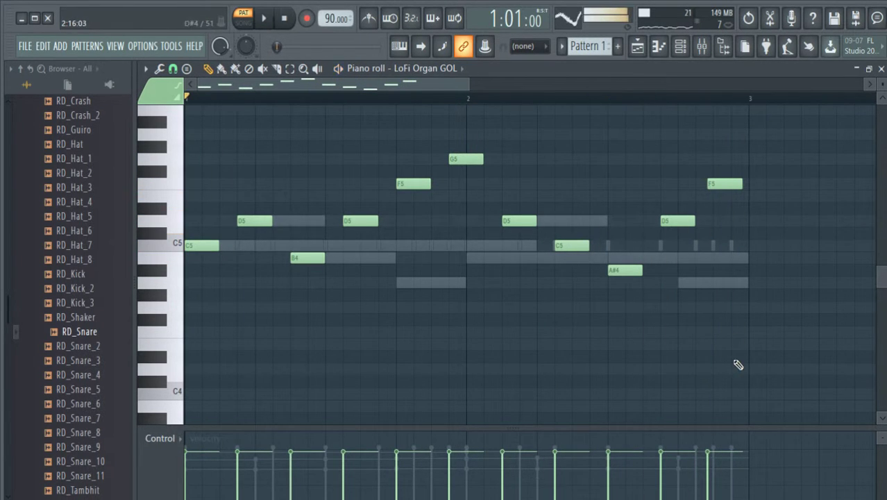
Lower the velocity of all LoFi Organ GOL notes evenly, play back the result and close the piano roll
mouse_move(711, 483)
mouse_down()
mouse_move(394, 469)
mouse_move(145, 486)
mouse_up()
key(space)
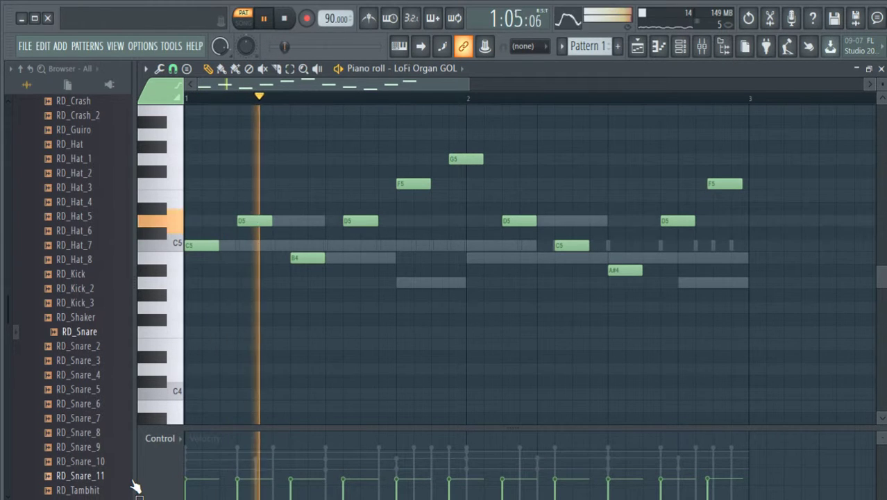
key(space)
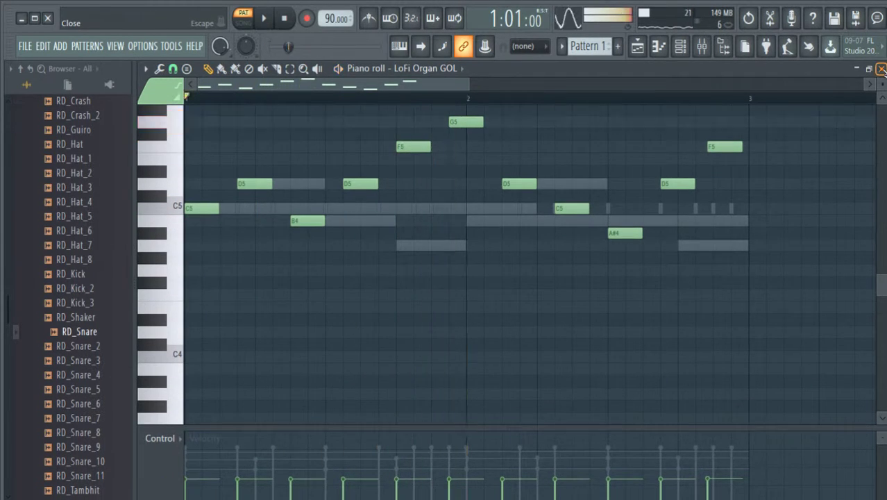
click(880, 68)
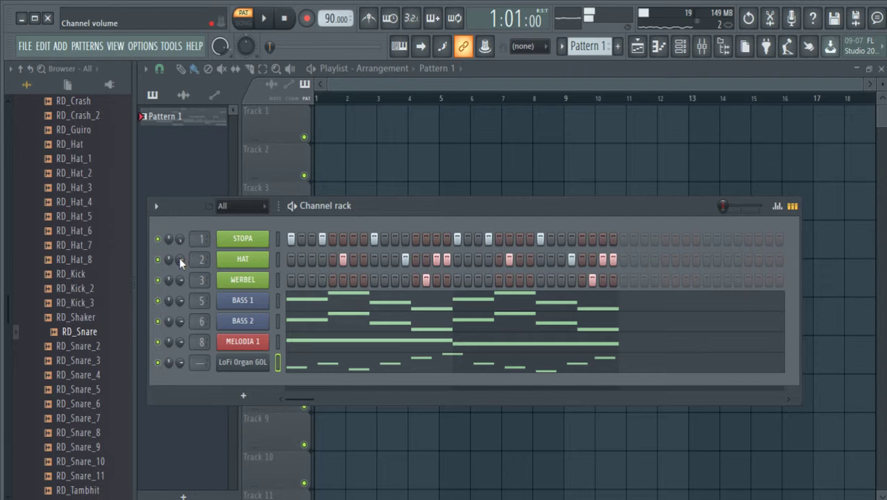
Route the LoFi Organ GOL channel to mixer track 9, rename it MELODIA 2 and colour it red during playback
key(space)
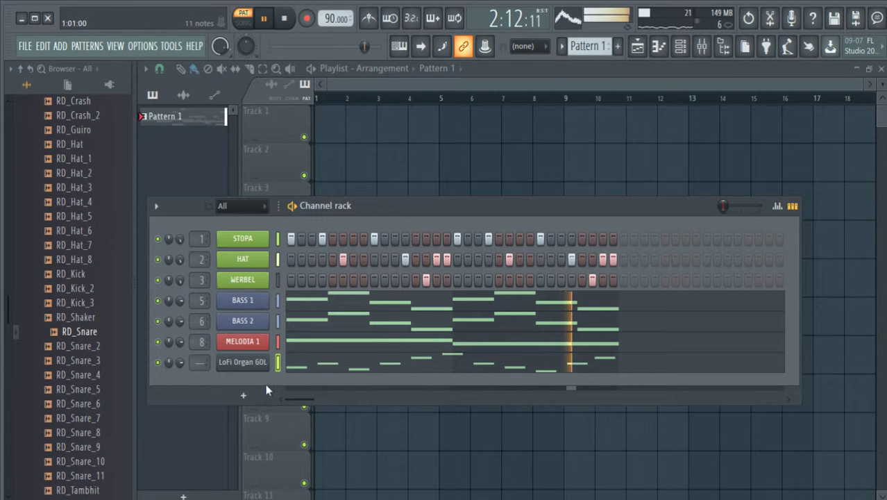
click(233, 364)
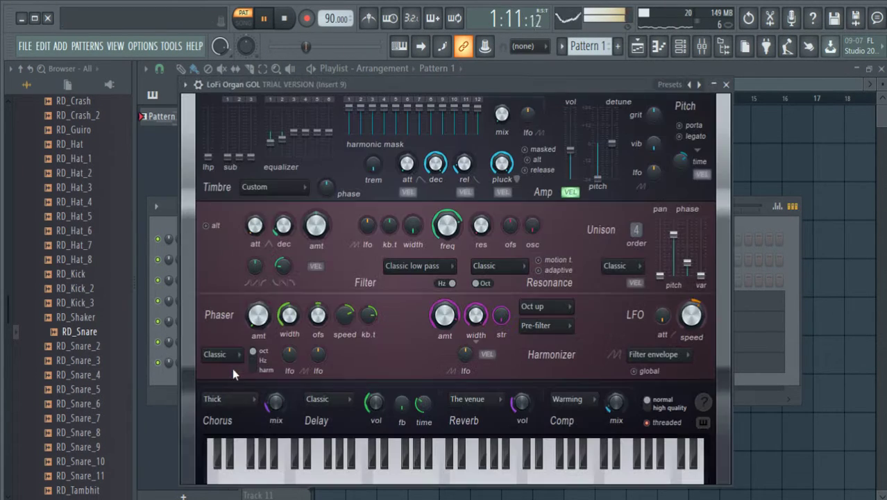
click(726, 85)
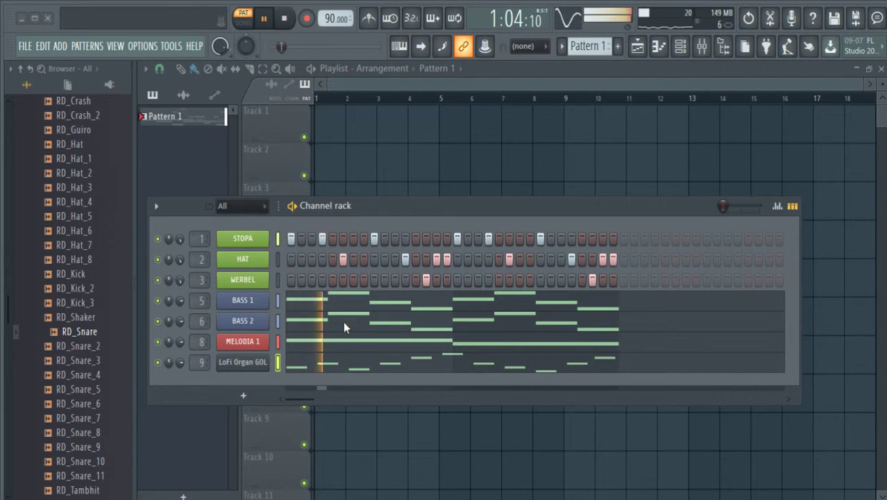
key(space)
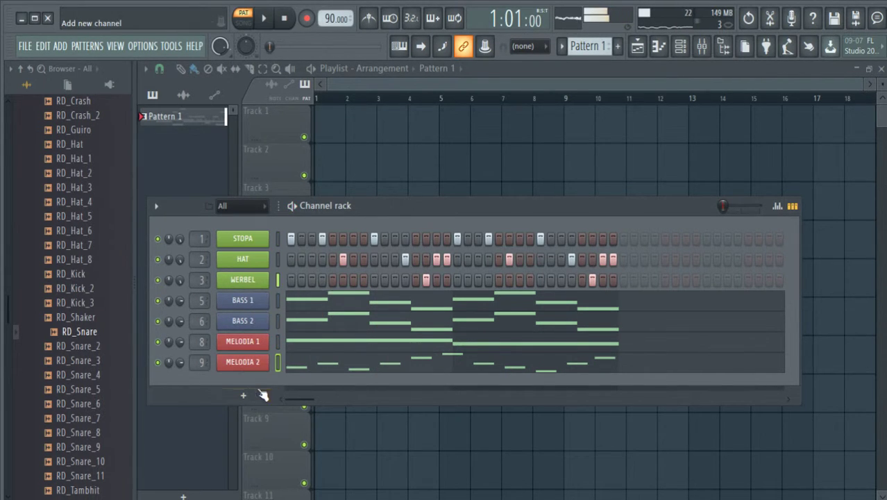
Add a GMS synth channel and browse the Leads & Synths bank in its presets library
click(364, 98)
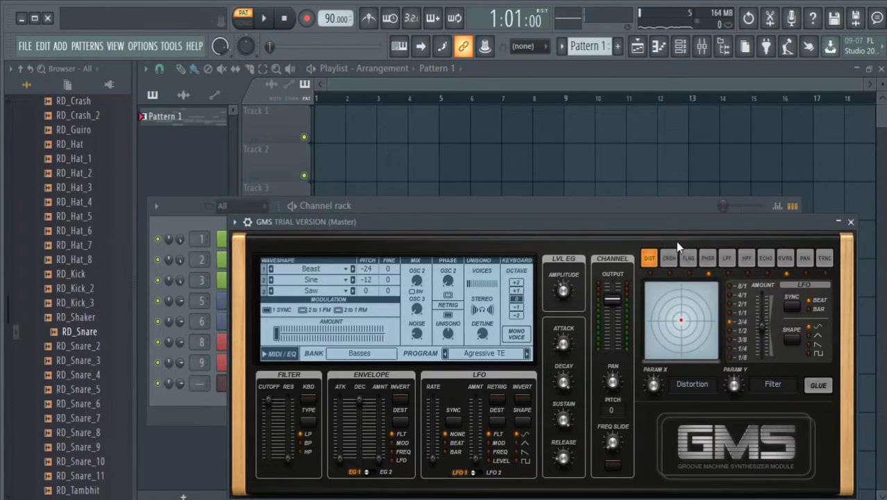
drag(672, 221, 612, 109)
click(430, 240)
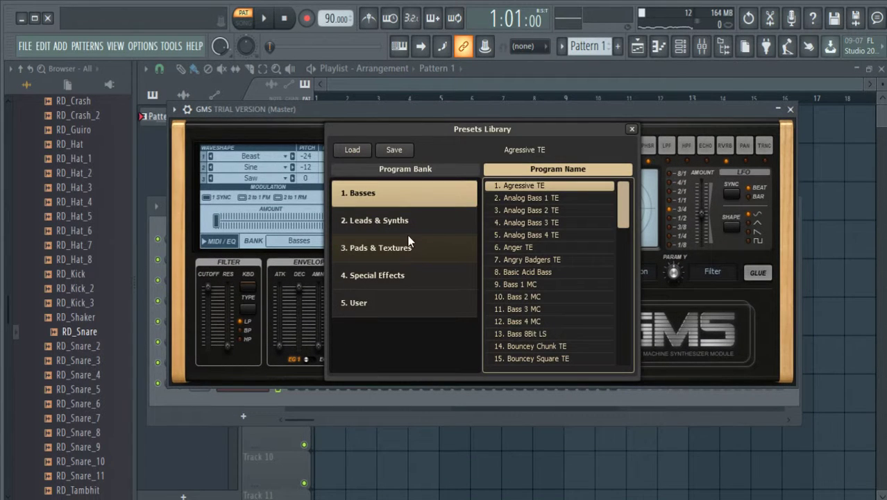
click(419, 220)
drag(621, 199, 625, 251)
Audition the Lead 1 to Lead 4 presets, load Lead 1 and close the GMS window
click(542, 259)
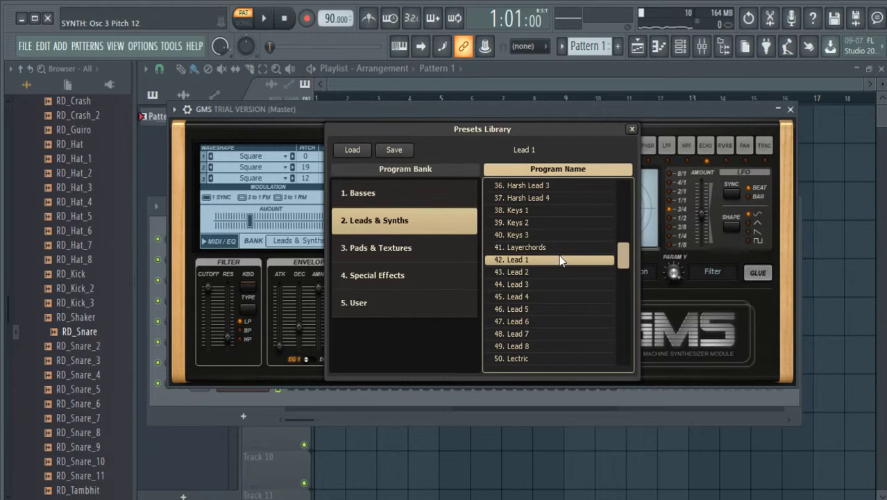
click(552, 271)
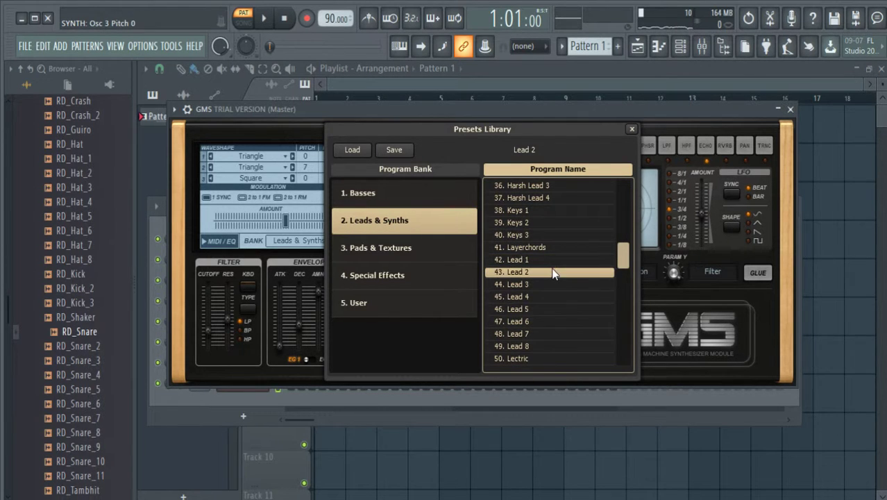
click(516, 284)
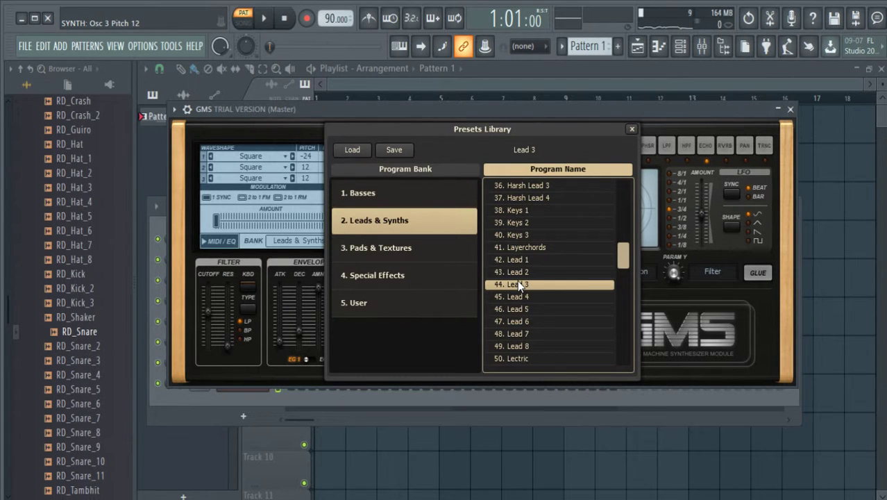
click(528, 296)
click(540, 260)
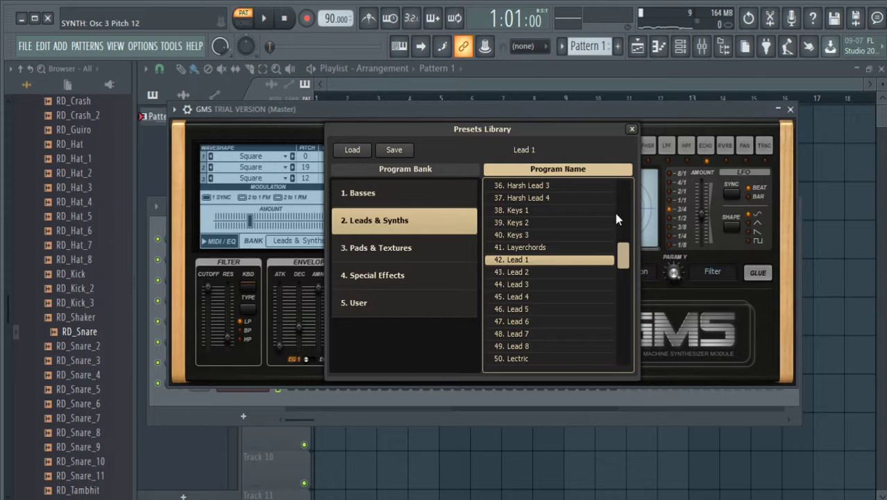
click(631, 129)
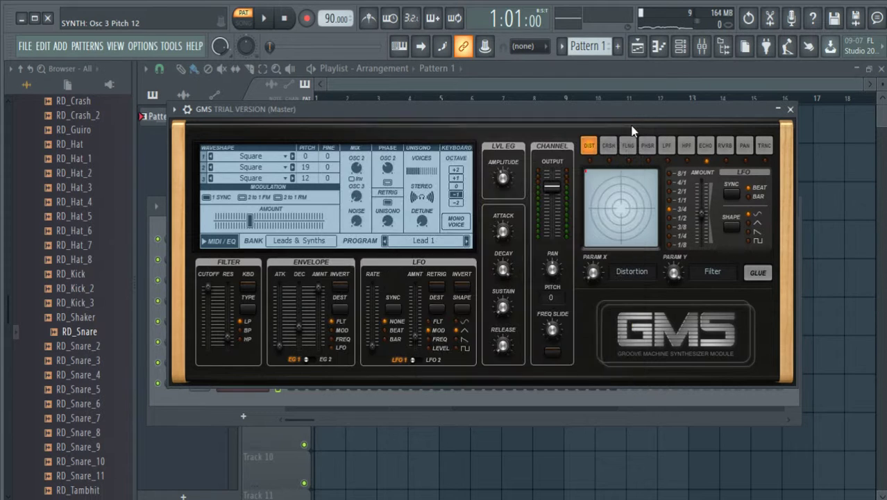
click(790, 110)
Open the GMS channel in the piano roll and audition keys up to C5
key(F7)
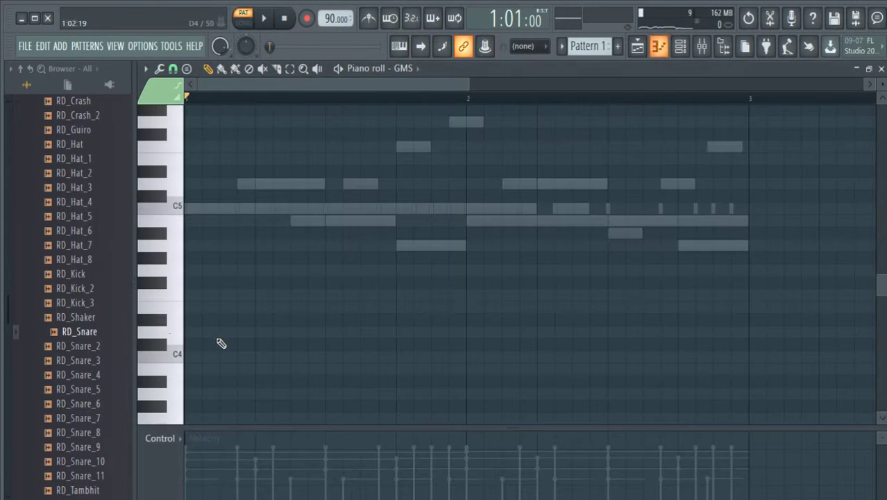
drag(163, 314, 177, 211)
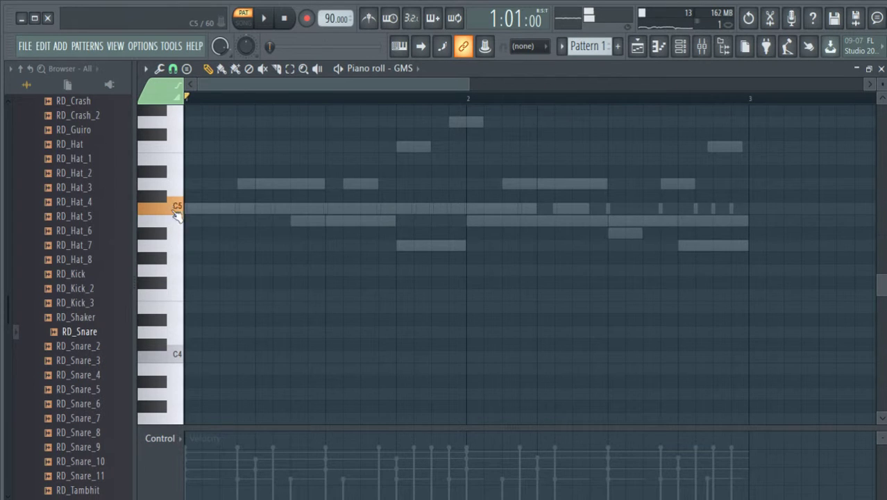
drag(179, 243, 179, 211)
scroll(298, 300, up, 4)
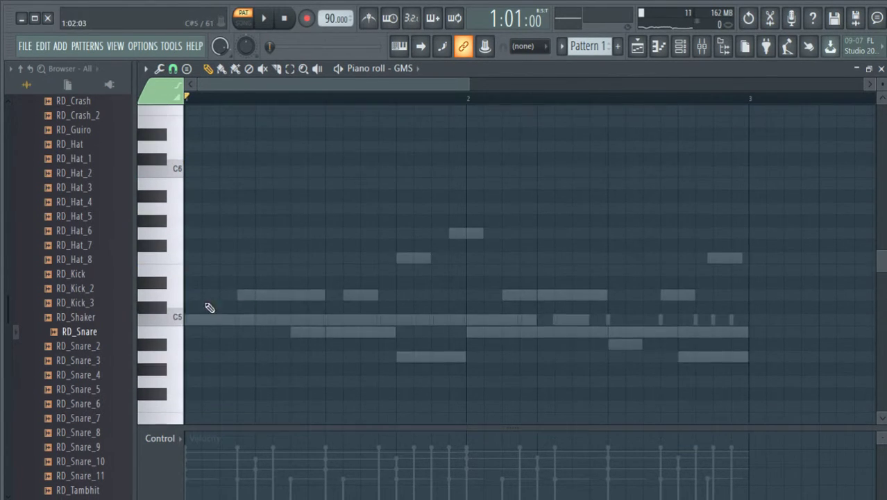
Add two-step C5 notes at steps 1, 3 and 5 of bar 1 for GMS and start playback
click(192, 322)
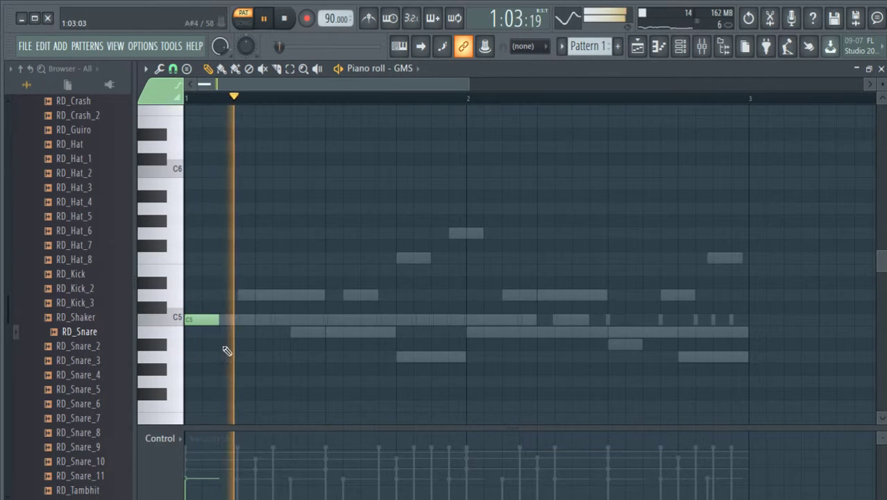
key(space)
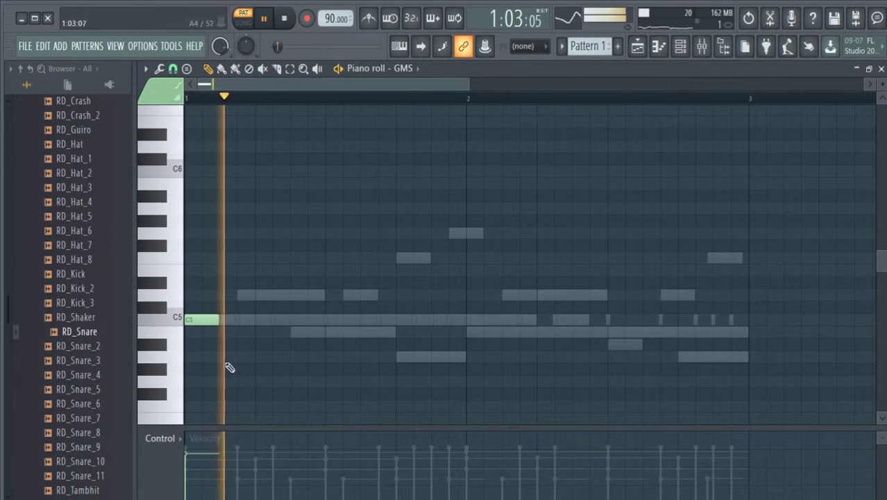
click(243, 295)
key(space)
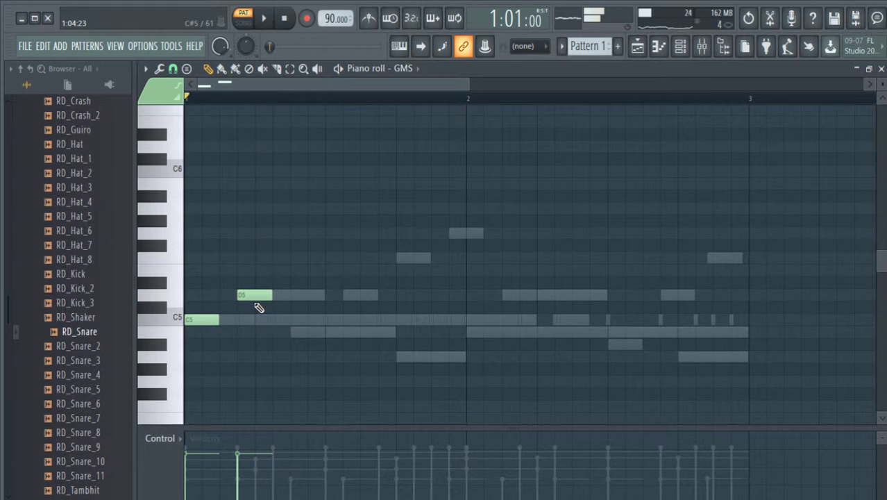
click(258, 307)
drag(263, 299, 228, 326)
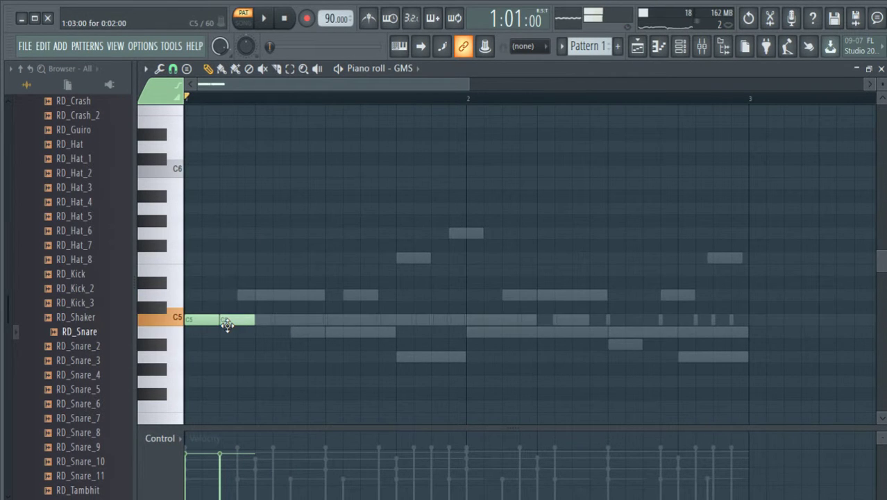
key(space)
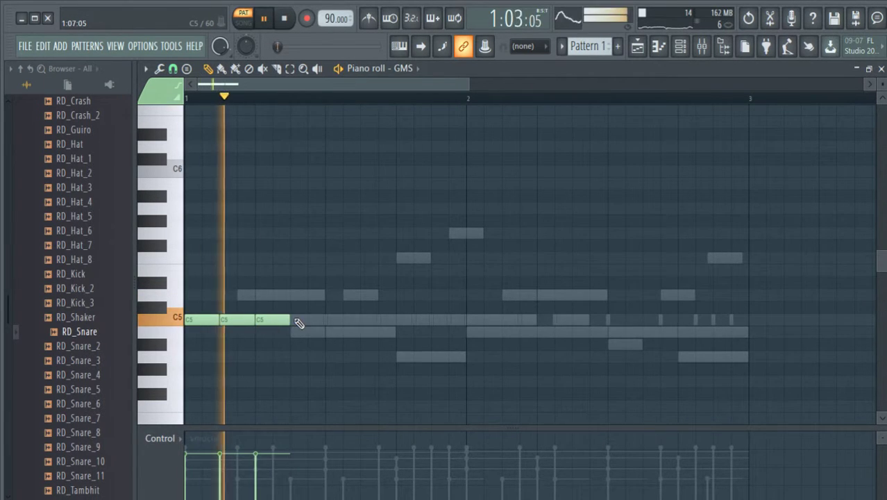
Shorten the three GMS C5 notes to one step each, checking the rhythm by playback
key(space)
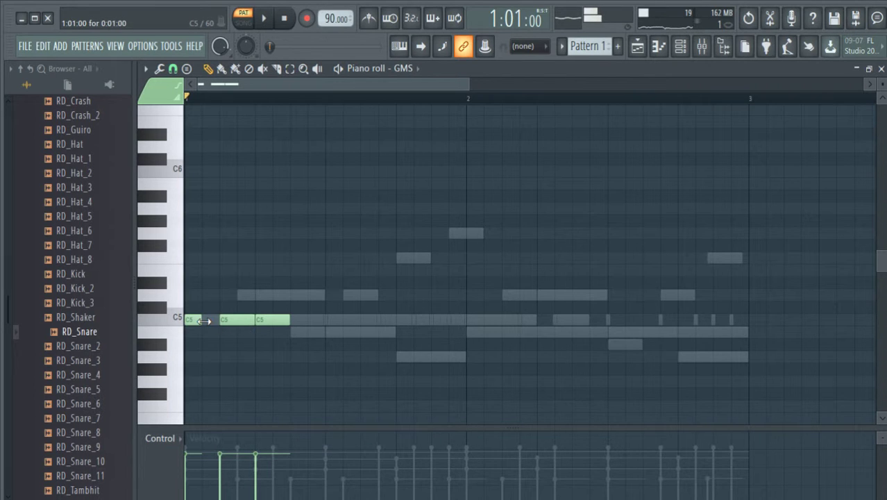
key(space)
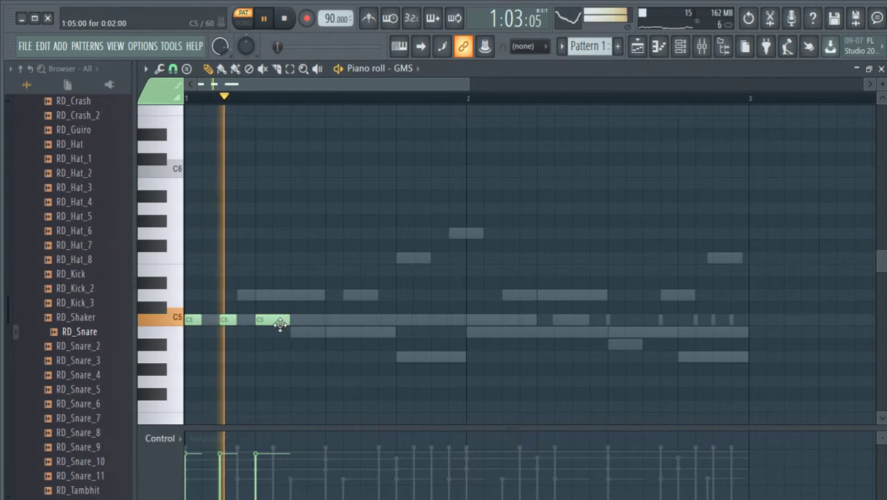
key(space)
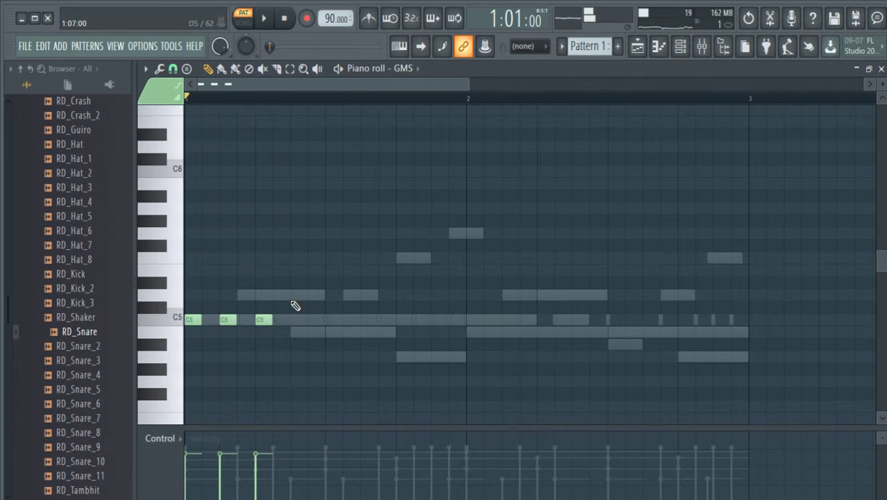
Add one-step D5 and E5 notes at steps 7 and 8 of bar 1 and play back the phrase
key(space)
click(295, 294)
click(314, 271)
key(space)
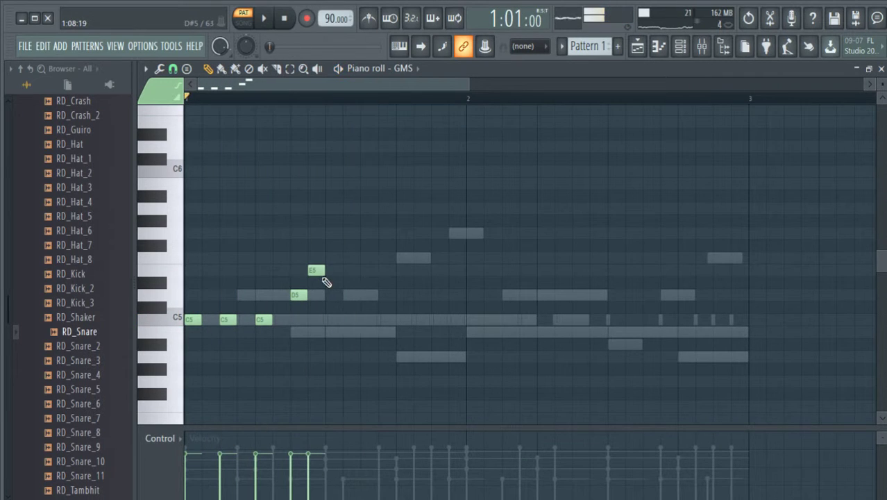
key(space)
key(space)
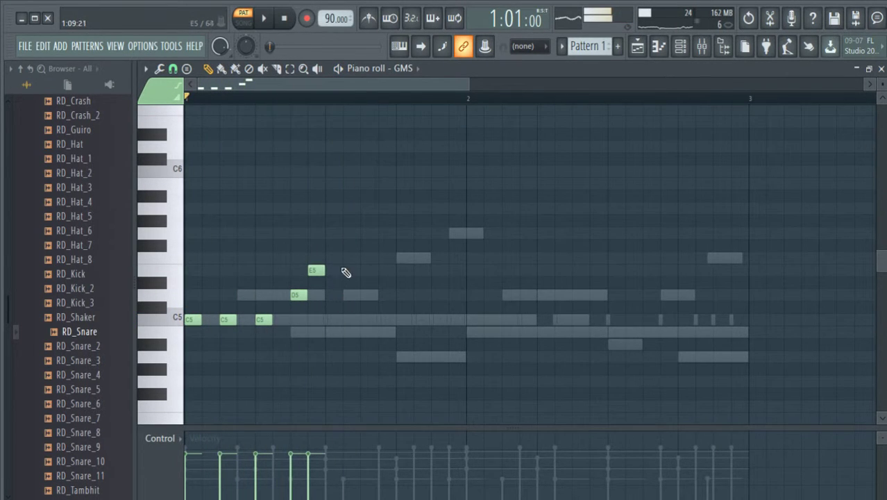
Add one-step G5 notes at steps 9 to 12 of bar 1, plus E5 at step 13 and D5 at step 14, with playback
click(326, 232)
click(366, 233)
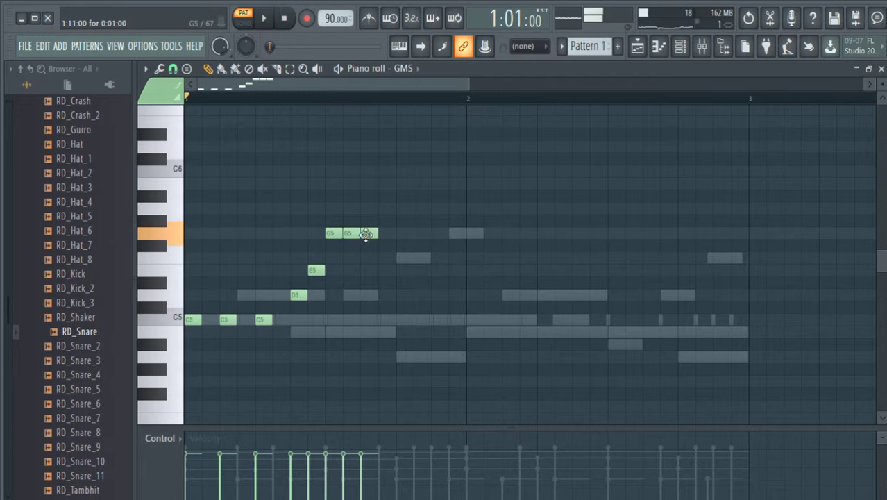
click(387, 233)
key(space)
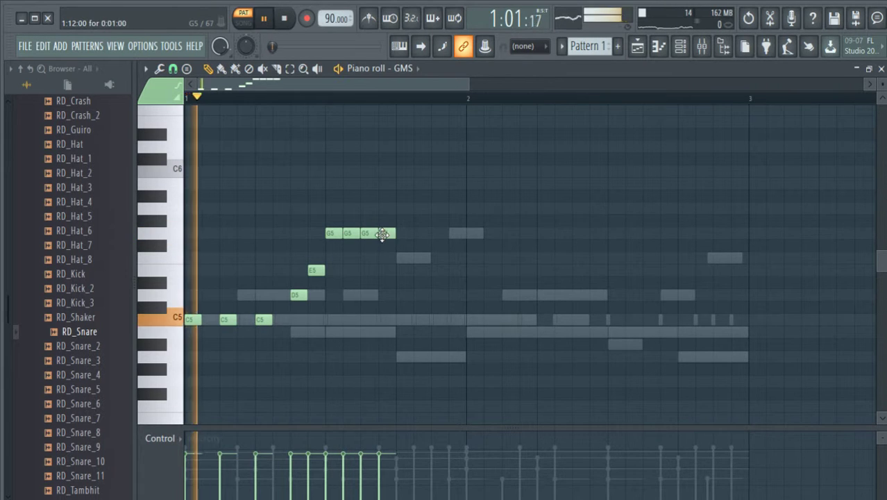
click(404, 271)
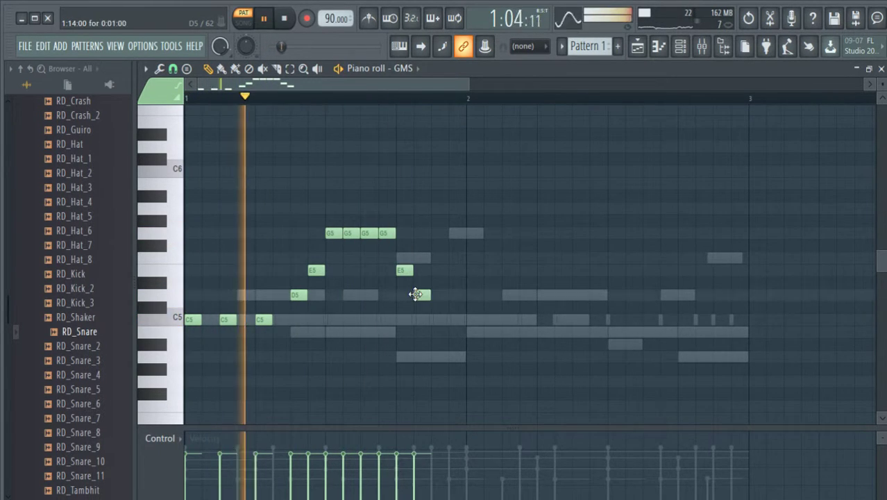
Add one-step C5 notes at step 16 of bar 1 and steps 2 to 4 of bar 2 in GMS, with playback
click(417, 295)
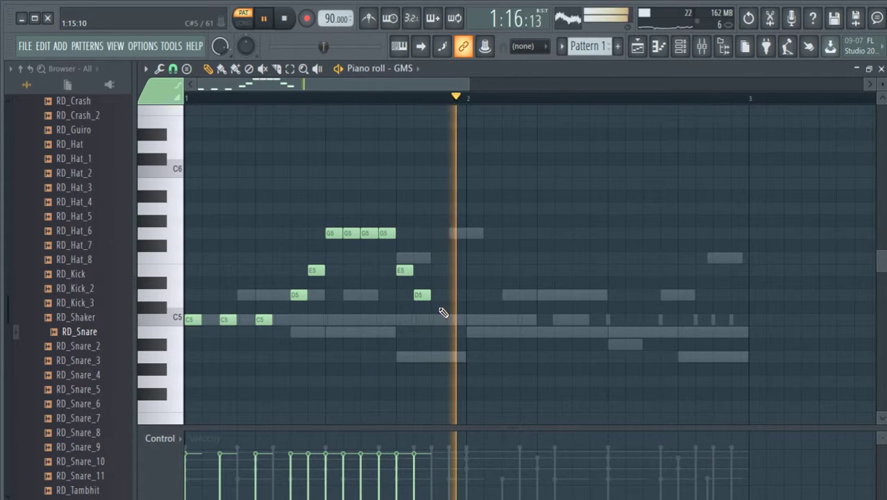
key(space)
key(space)
click(458, 319)
click(491, 319)
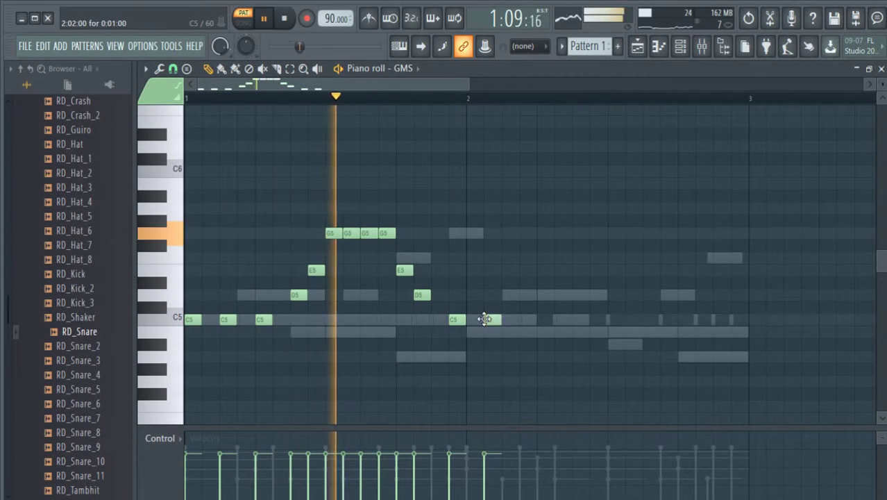
click(509, 319)
click(527, 319)
Add a one-step D5 at step 6 and A4 at step 7 of bar 2, checking the phrase by playback
click(563, 295)
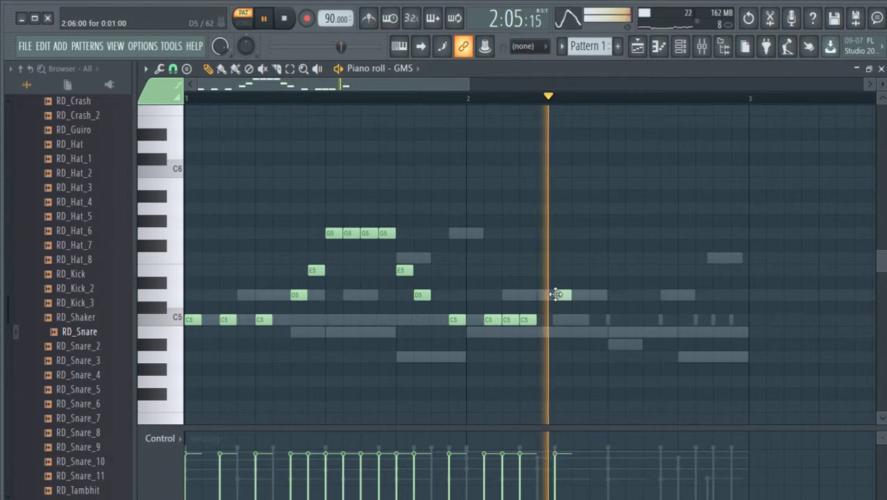
key(space)
key(space)
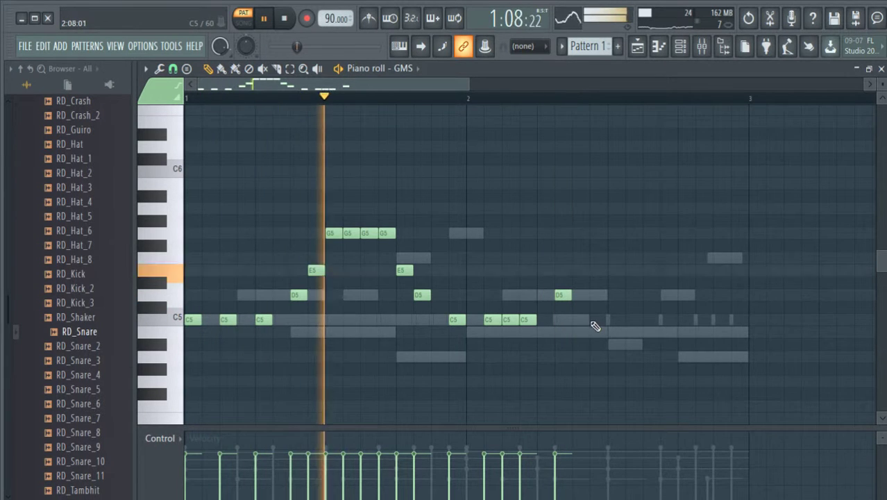
click(580, 356)
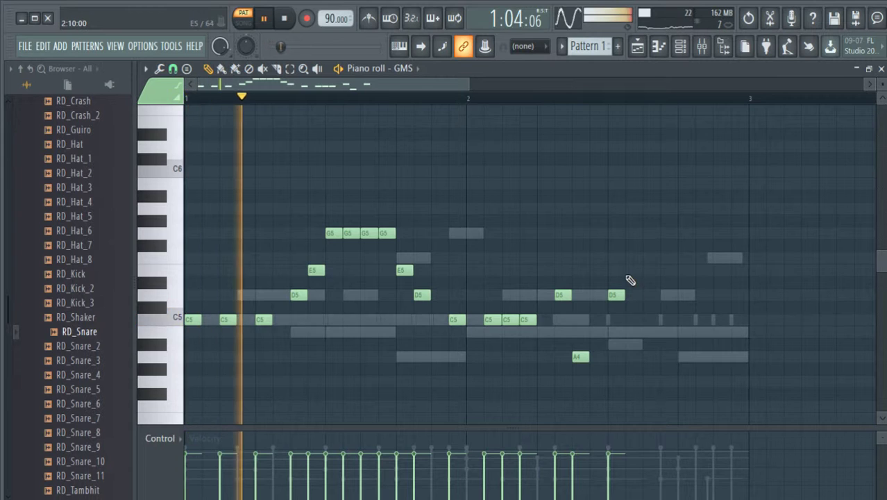
Try the next note's position, then place one-step E5 notes at steps 9 to 11 of bar 2 and play back
click(615, 295)
drag(615, 294, 598, 270)
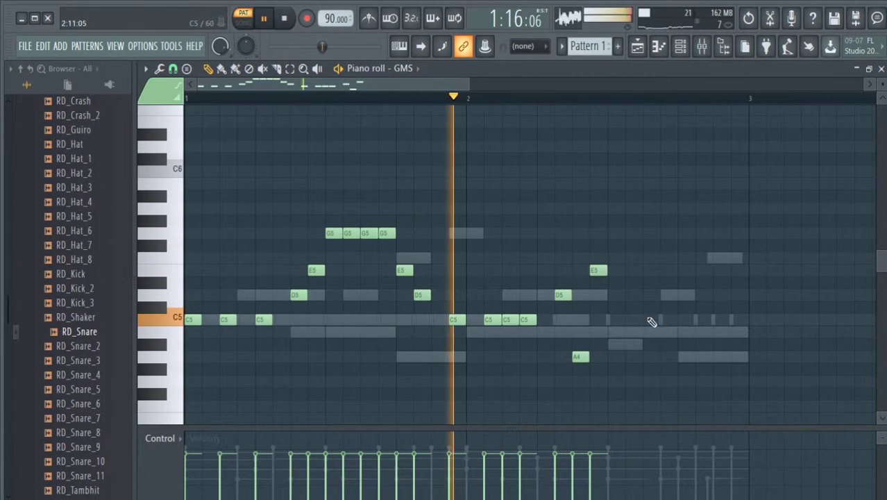
key(space)
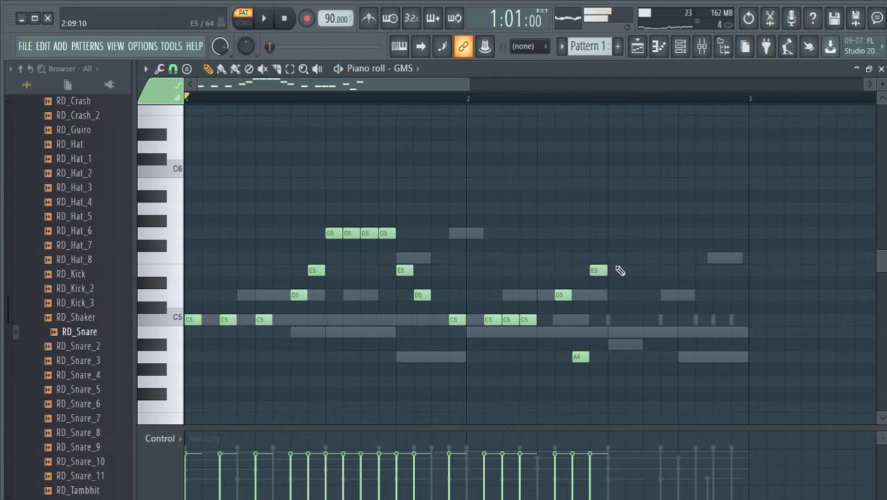
drag(643, 270, 659, 270)
key(space)
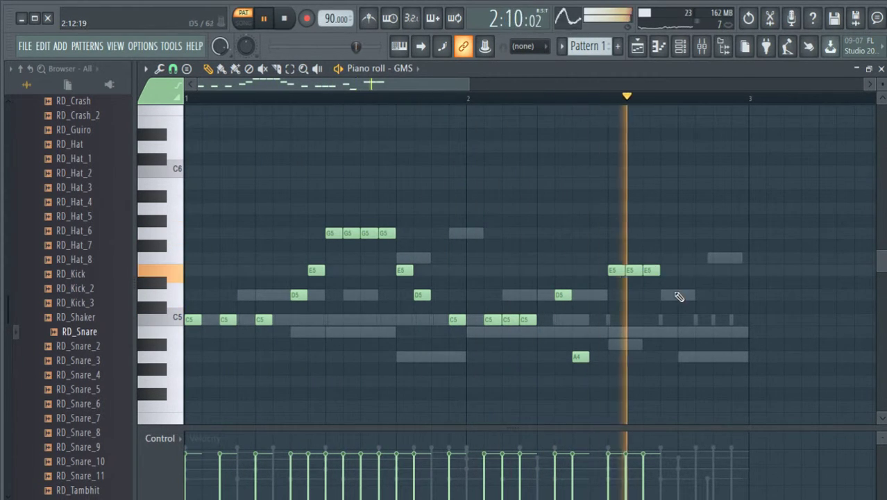
key(space)
Play the whole pattern with MELODIA 2 muted and return to the GMS notes
click(881, 69)
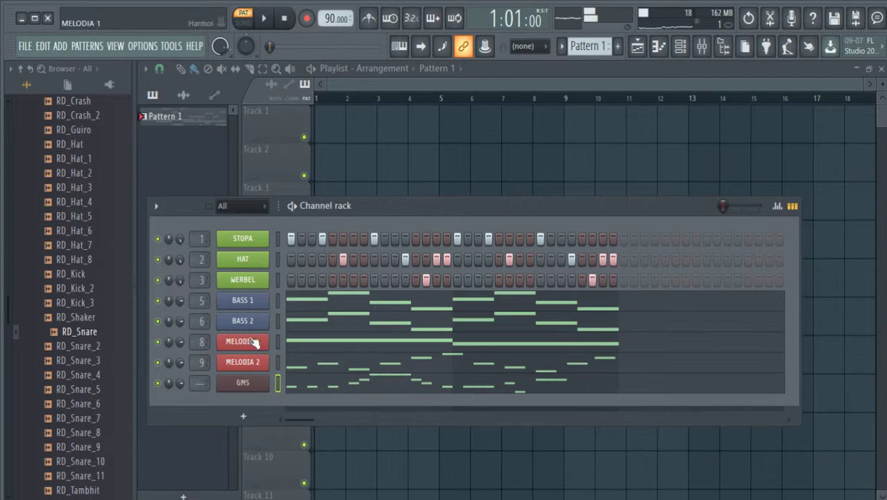
key(space)
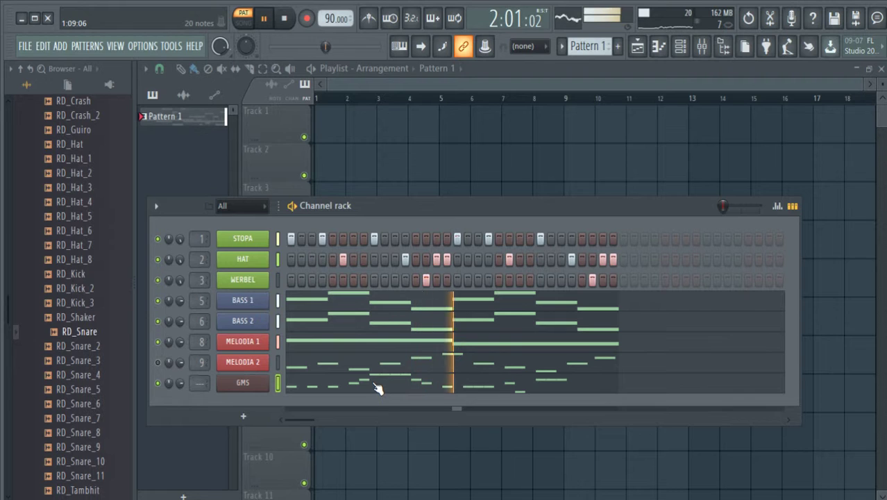
click(375, 388)
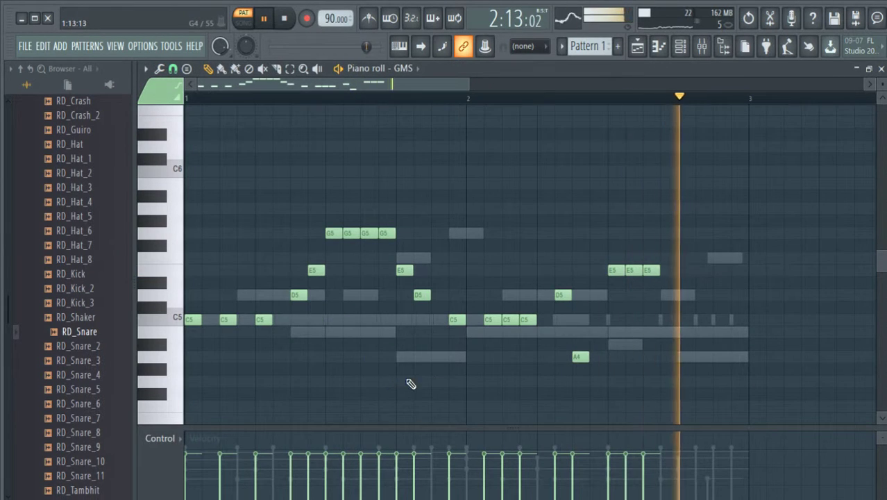
key(space)
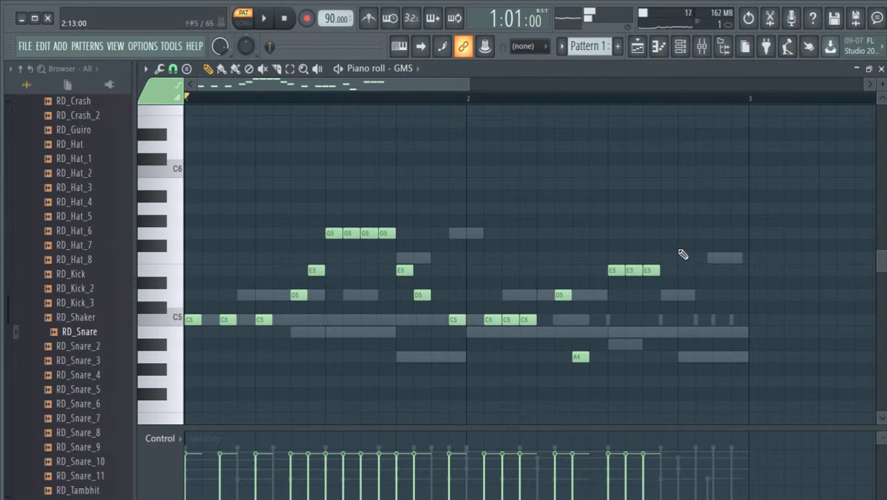
Finish the GMS melody with one-step notes in bar 2: A5 at step 12 and G5 at steps 13 and 15, with playback
click(667, 208)
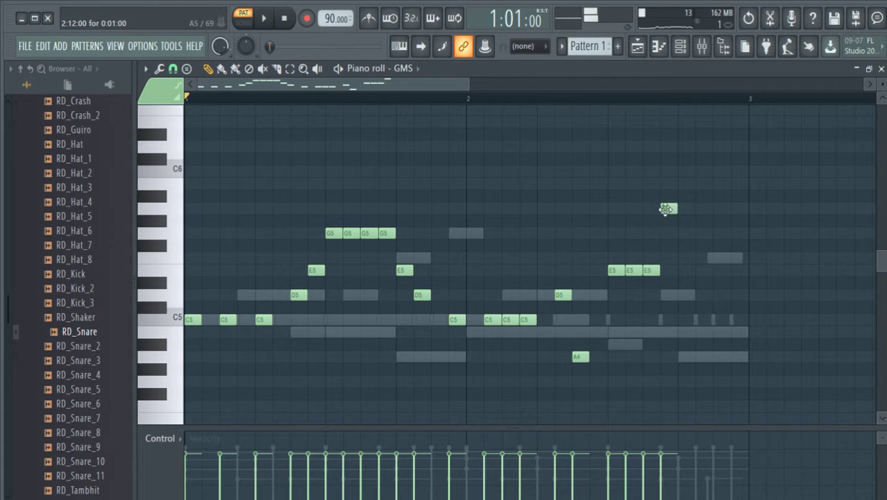
click(684, 233)
click(720, 234)
key(space)
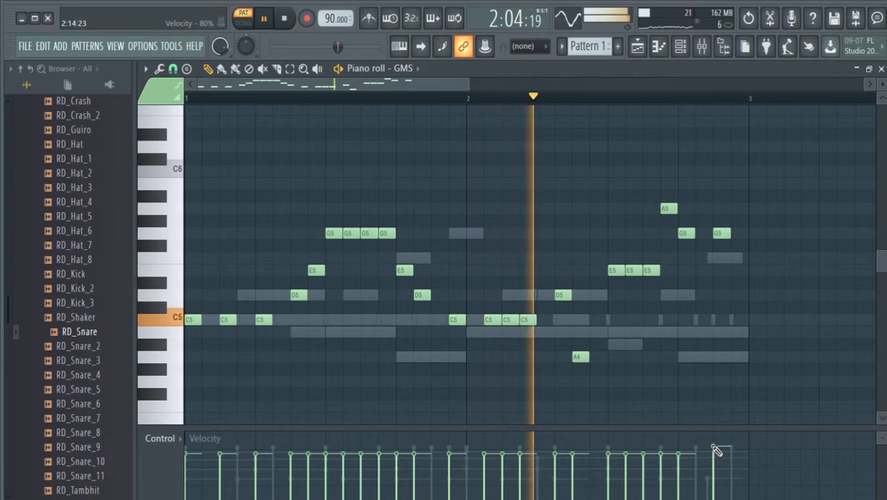
Raise the velocity of all GMS notes to one slightly higher level and return to the channel rack
mouse_move(713, 443)
mouse_down()
mouse_move(370, 473)
mouse_move(225, 476)
mouse_move(147, 468)
mouse_move(109, 442)
mouse_up()
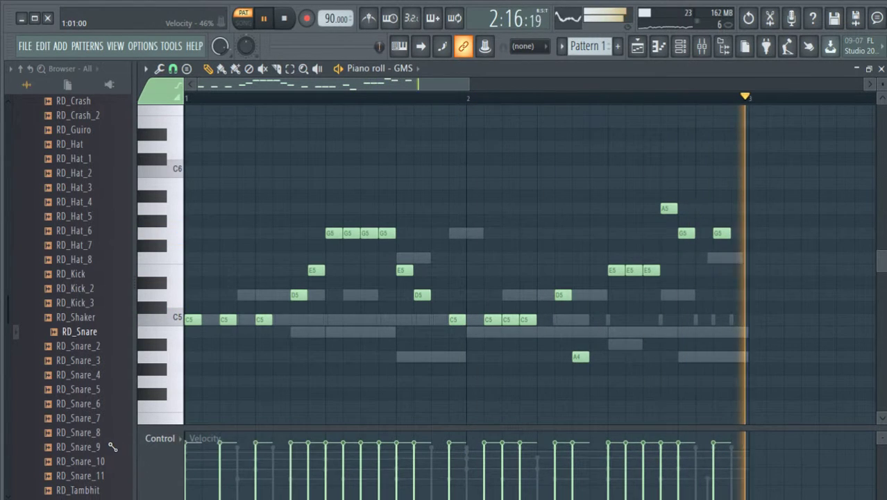
click(881, 69)
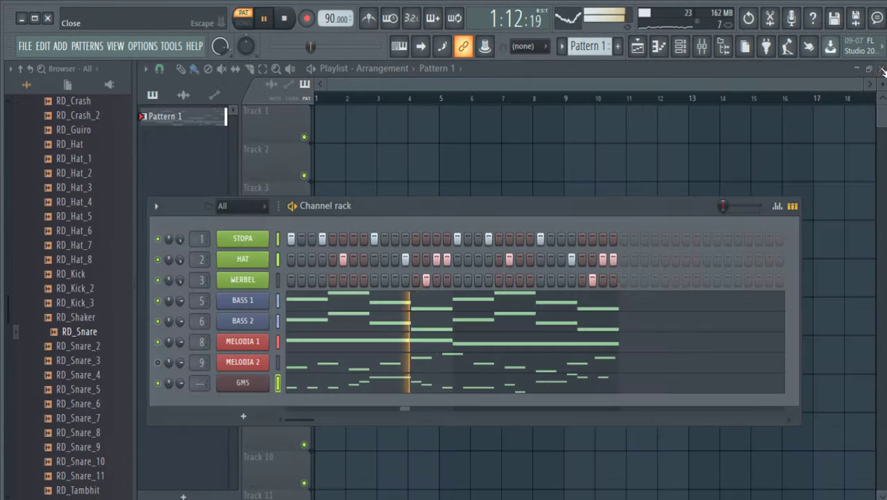
Stop playback, rename the GMS channel MELODIA 3, colour it red and route it to mixer track 10
key(space)
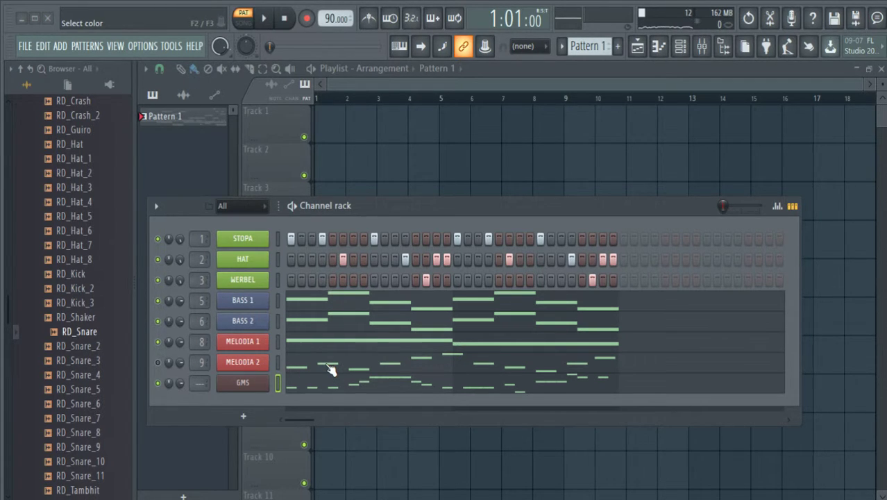
key(Return)
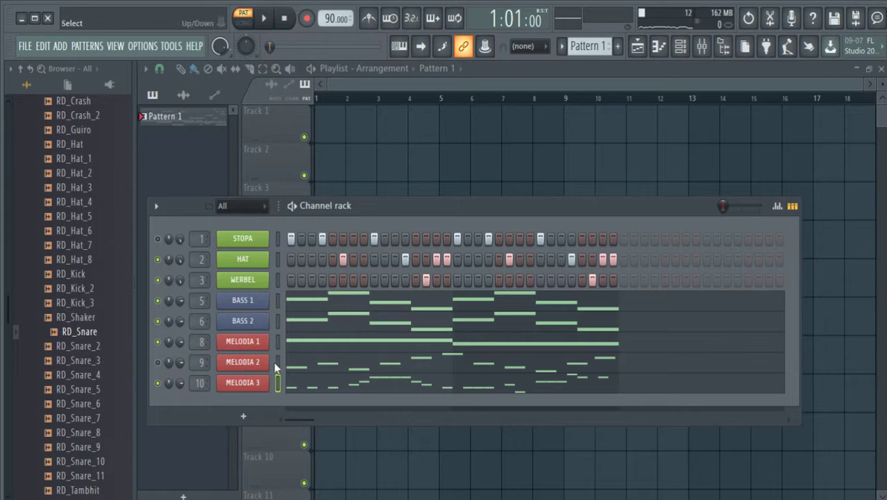
Delete all MELODIA 2 notes and replace them with a copy of the MELODIA 3 melody
click(297, 363)
drag(778, 196, 42, 444)
key(Delete)
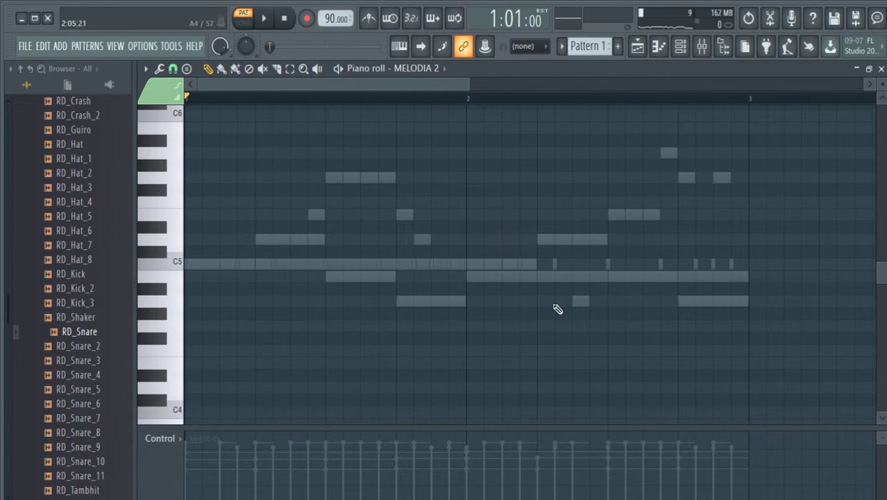
click(881, 69)
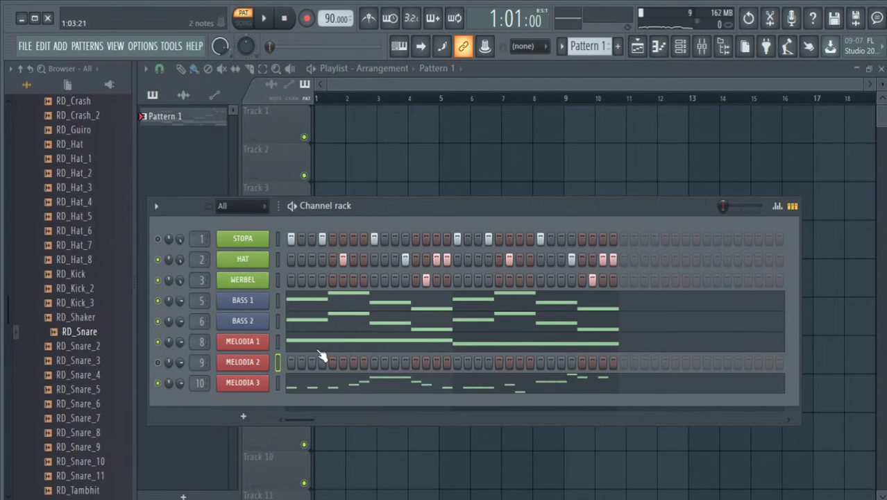
key(ctrl+z)
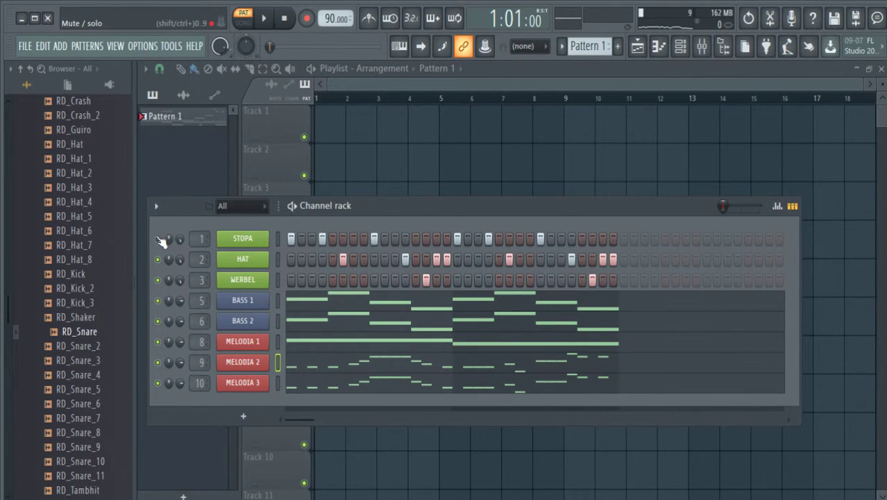
Lower the velocity of all MELODIA 2 notes evenly to roughly half during playback of the pattern
key(space)
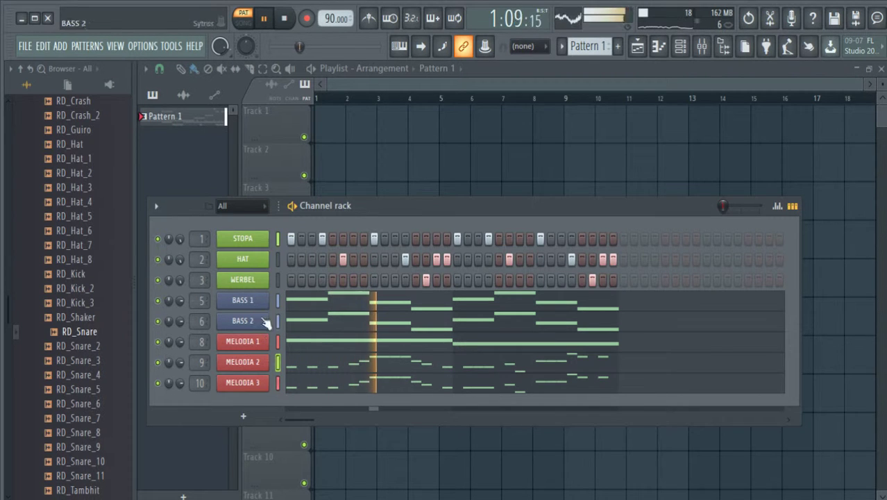
click(318, 361)
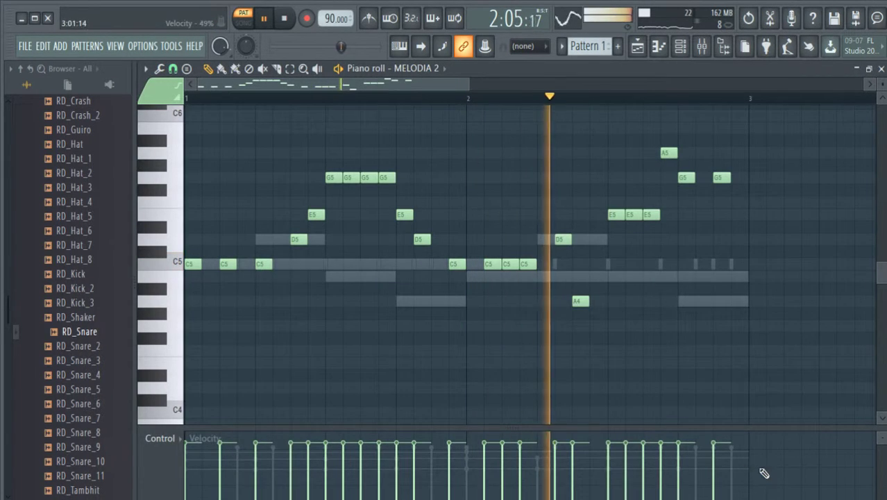
mouse_move(720, 468)
mouse_down()
mouse_move(164, 452)
mouse_move(99, 473)
mouse_up()
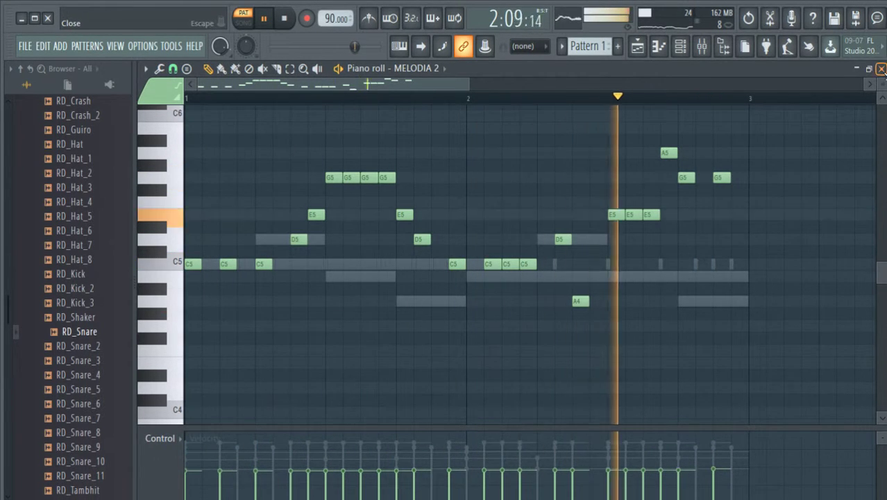
click(881, 69)
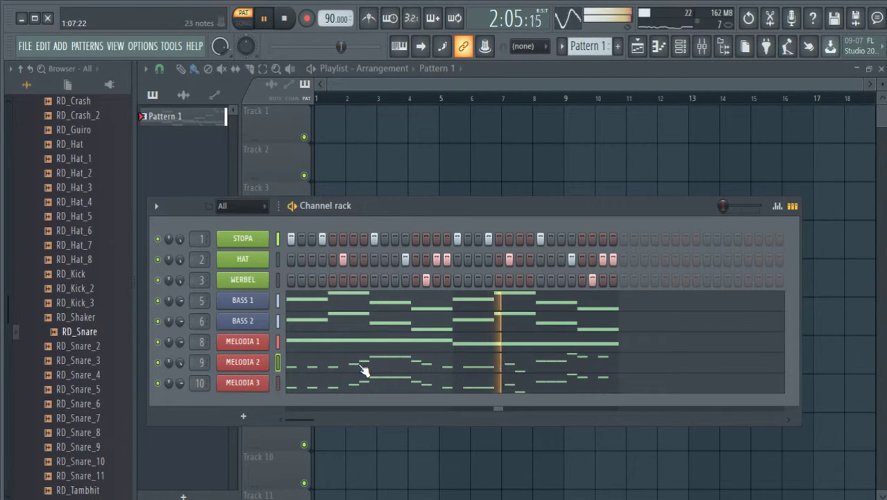
Stop playback, add a Sytrus channel and load its Dream bell preset
key(space)
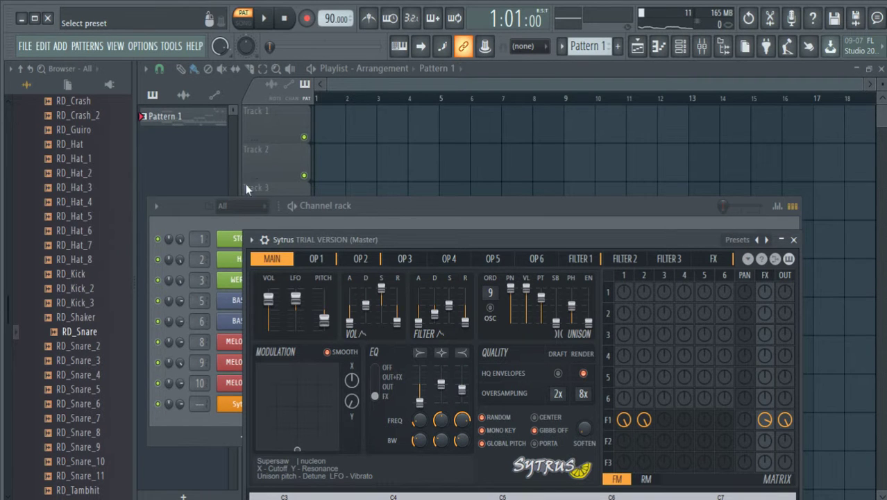
click(198, 404)
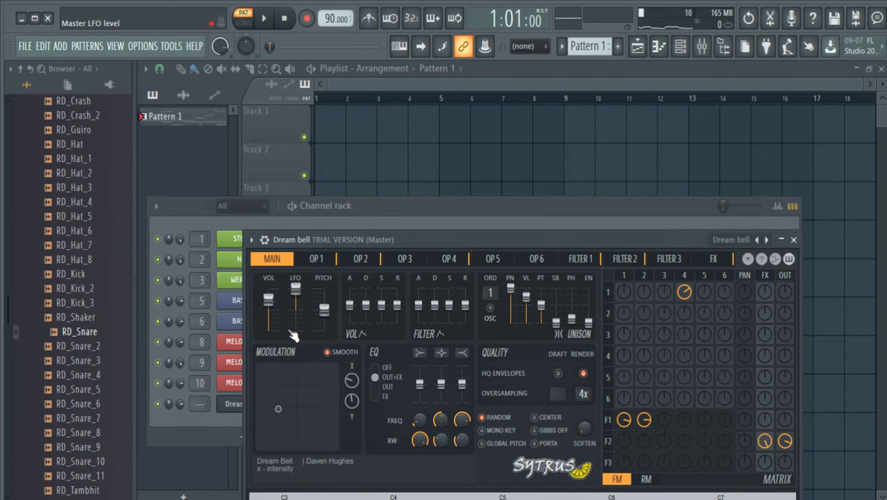
drag(406, 228, 348, 94)
Audition the Dream bell sound on the C5 and D5 keys and close the plugin
click(450, 406)
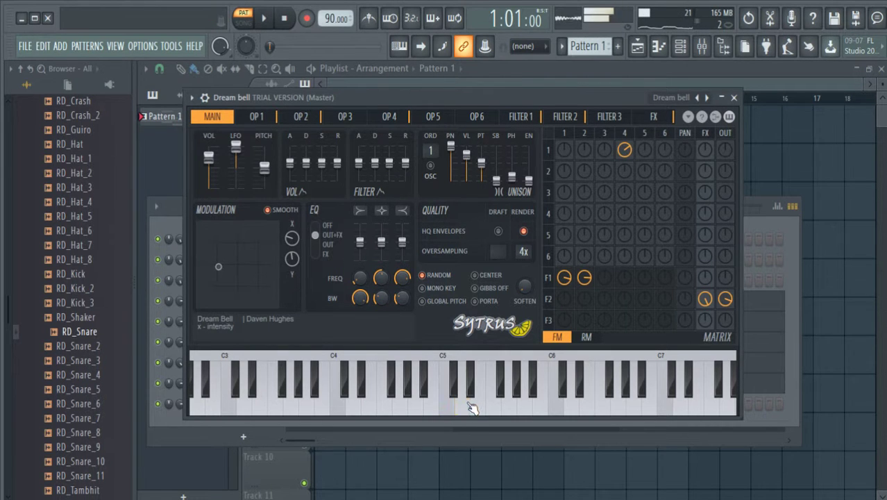
click(469, 407)
click(448, 407)
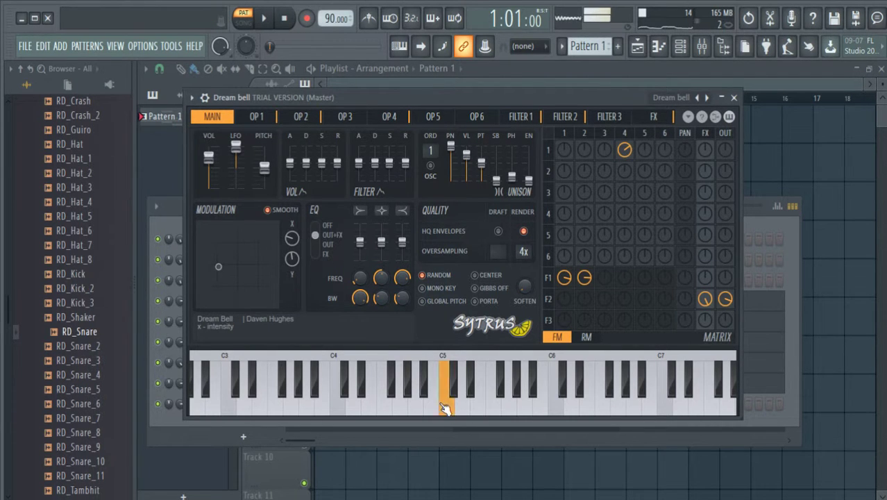
click(734, 97)
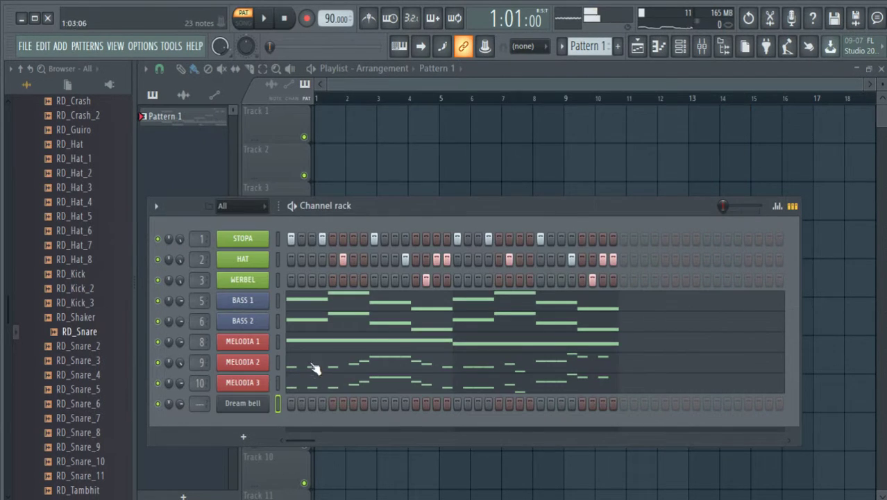
Copy the melody into the Dream bell channel and play the pattern
click(279, 404)
key(space)
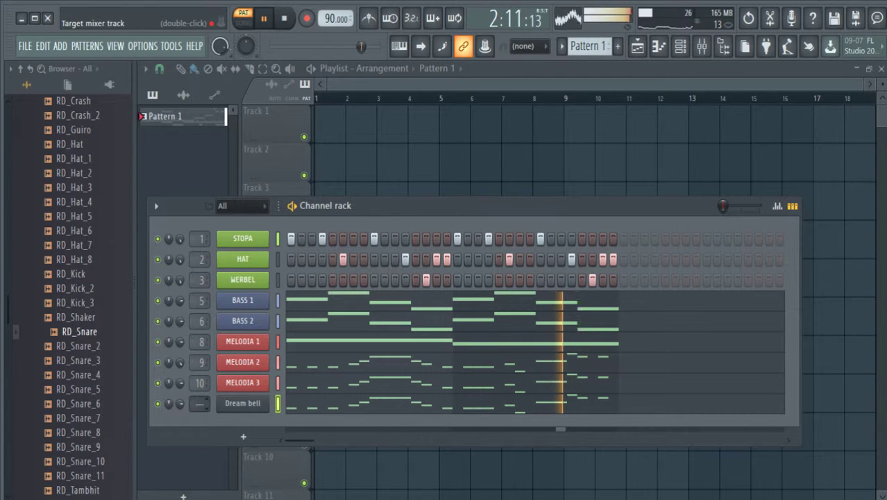
Route the Dream bell channel to mixer track 11, rename it MELODIA 4 and colour it red
drag(199, 404, 179, 420)
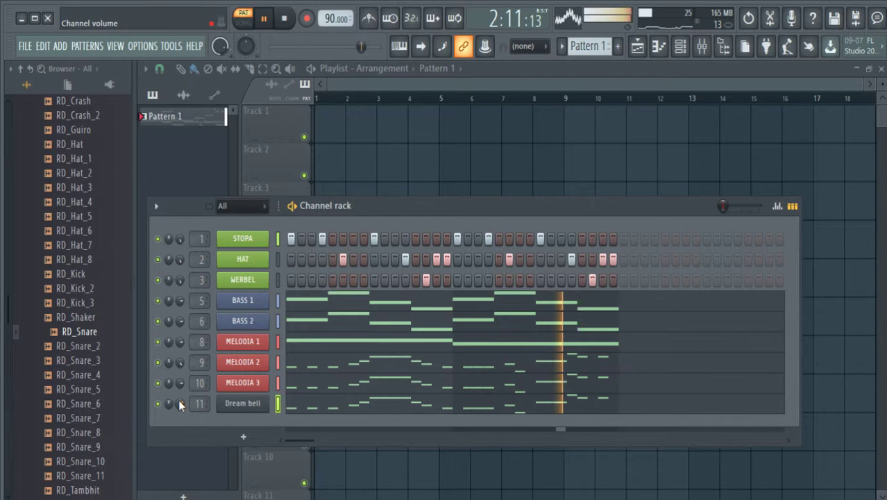
key(space)
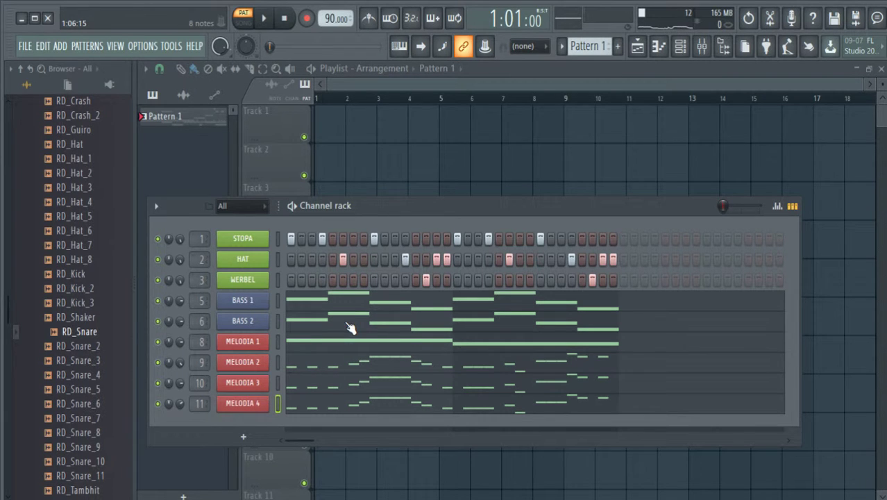
In the mixer, name tracks 8 to 11 MELODIA 1 to MELODIA 4 and colour them red like their channels
click(702, 46)
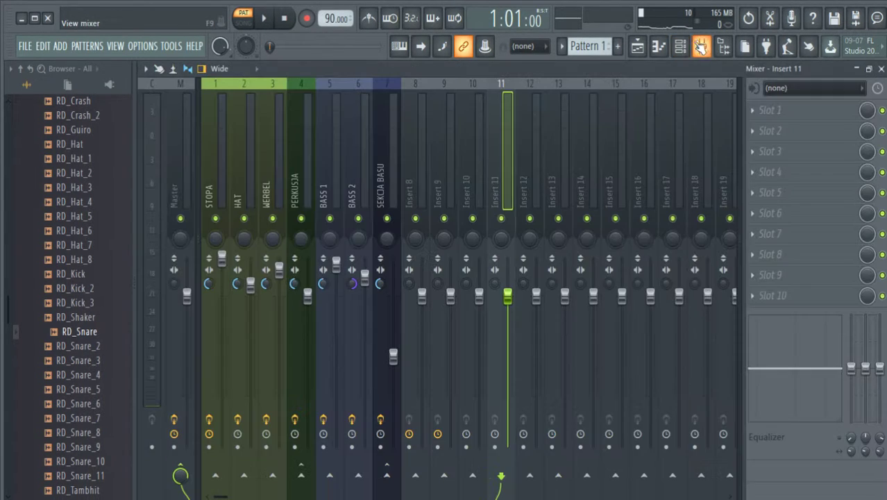
click(415, 158)
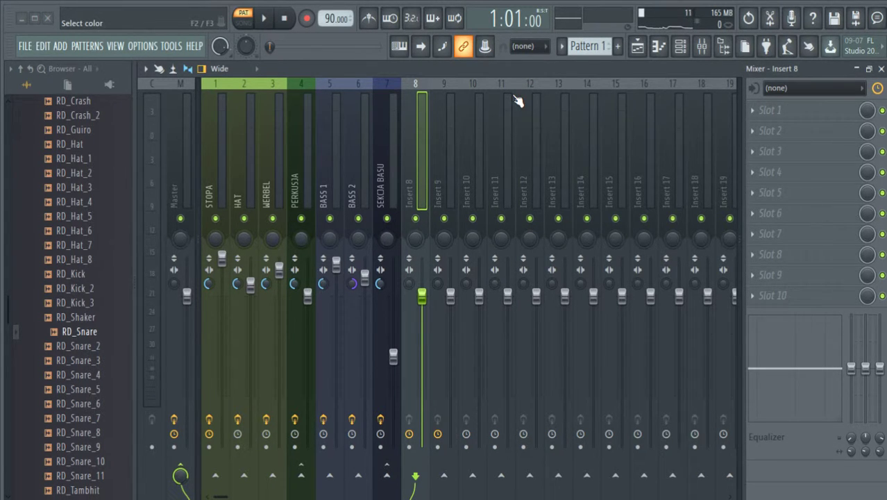
click(525, 138)
click(450, 168)
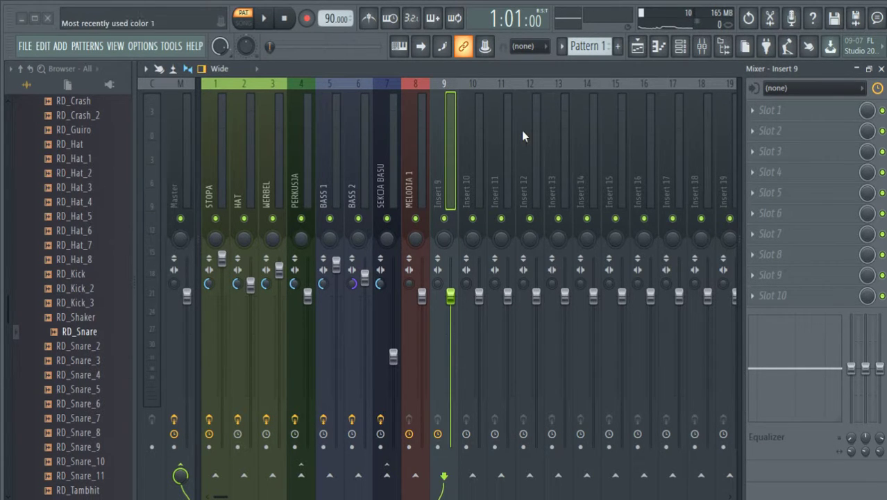
key(ctrl+l)
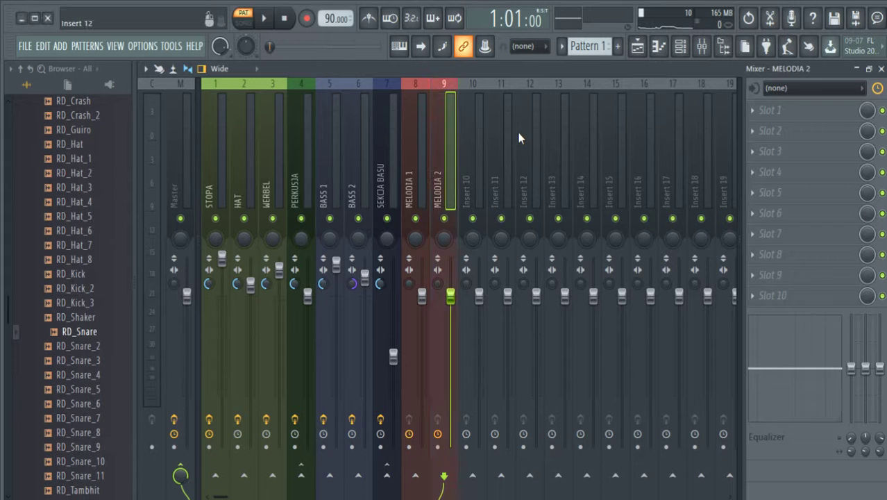
click(465, 160)
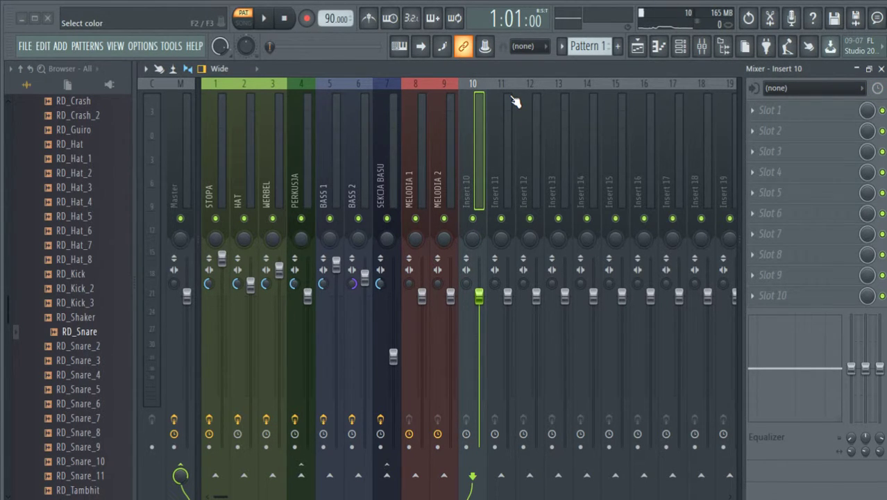
key(ctrl+l)
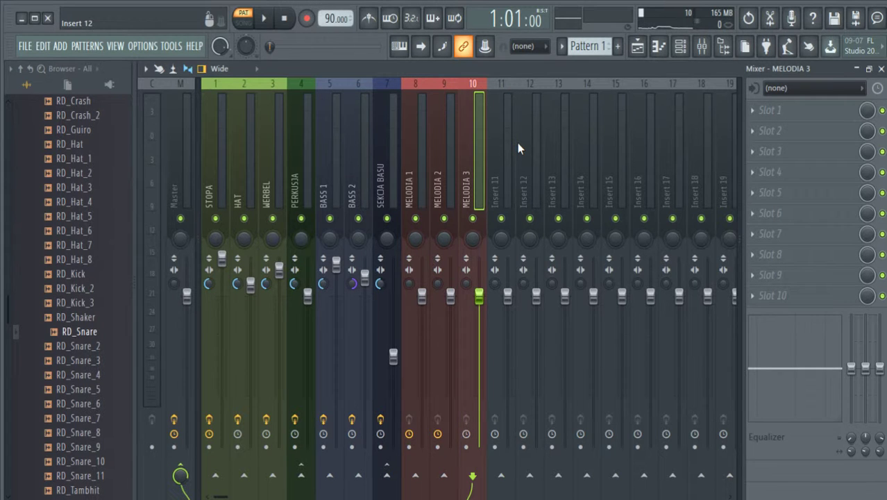
click(499, 154)
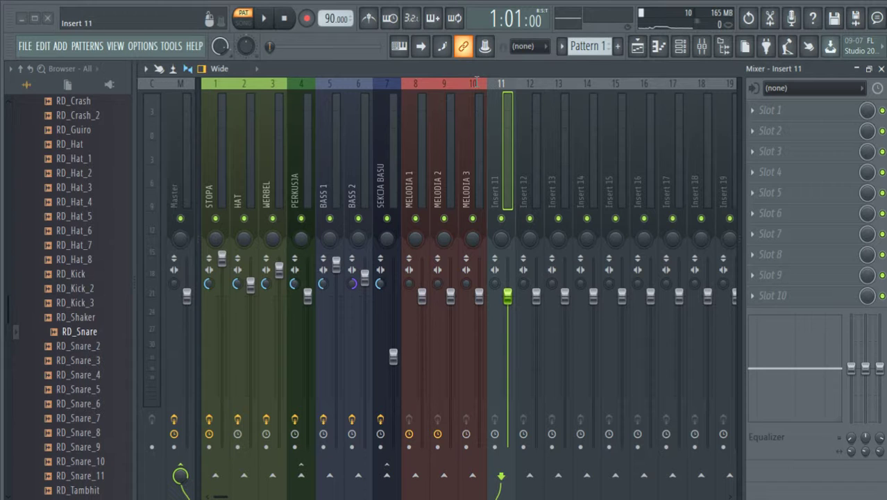
key(ctrl+l)
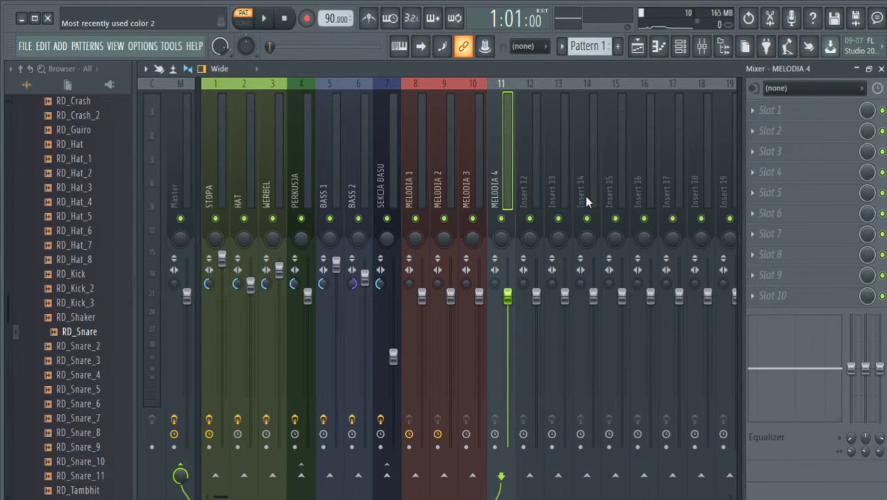
Play the pattern and rebalance the melody faders, raising MELODIA 1, 3 and 4 slightly and lowering MELODIA 2
key(space)
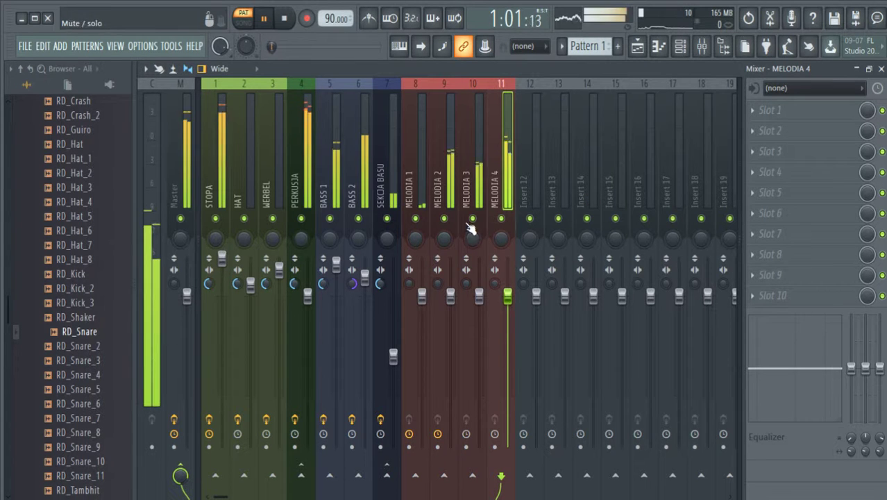
drag(507, 297, 479, 285)
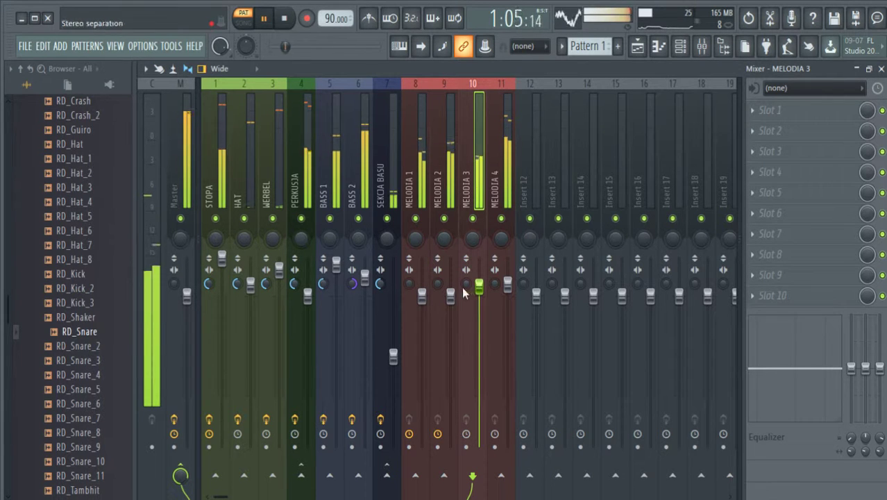
mouse_move(421, 297)
mouse_down()
mouse_move(422, 285)
mouse_move(450, 306)
mouse_move(422, 294)
mouse_up()
drag(479, 286, 508, 291)
drag(451, 305, 450, 306)
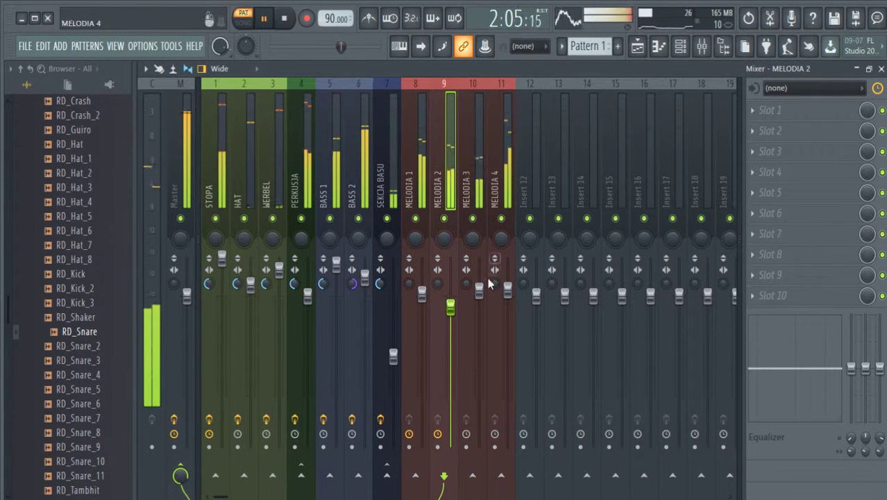
Widen the stereo separation of all four MELODIA mixer tracks and lower their volume faders slightly
drag(494, 283, 493, 329)
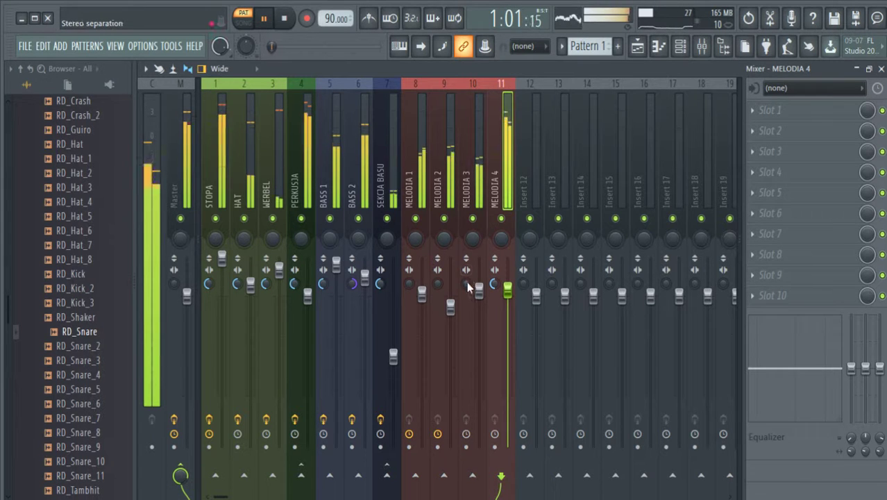
drag(466, 283, 409, 281)
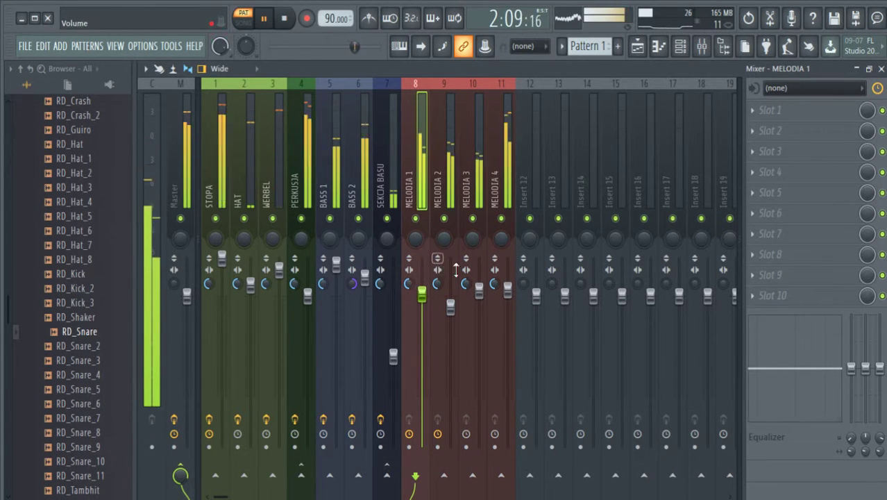
drag(508, 290, 508, 296)
drag(479, 291, 479, 297)
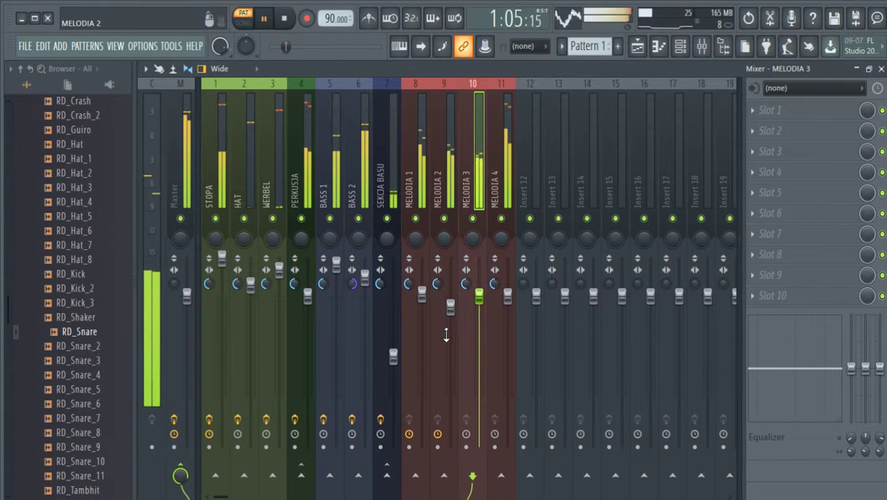
drag(447, 334, 451, 332)
drag(478, 297, 507, 306)
drag(422, 295, 422, 300)
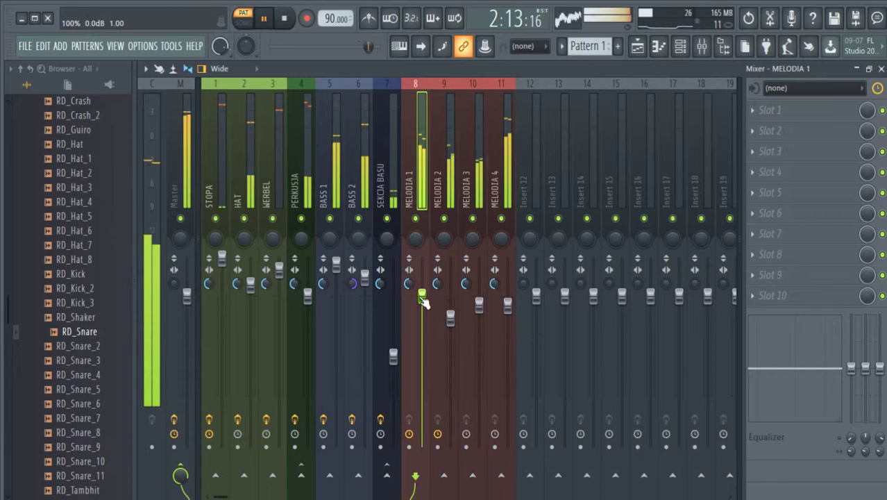
Fine-tune the volumes of MELODIA 2, MELODIA 3 and MELODIA 4, leaving MELODIA 3 slightly louder than MELODIA 4's fader setting
click(452, 318)
click(479, 304)
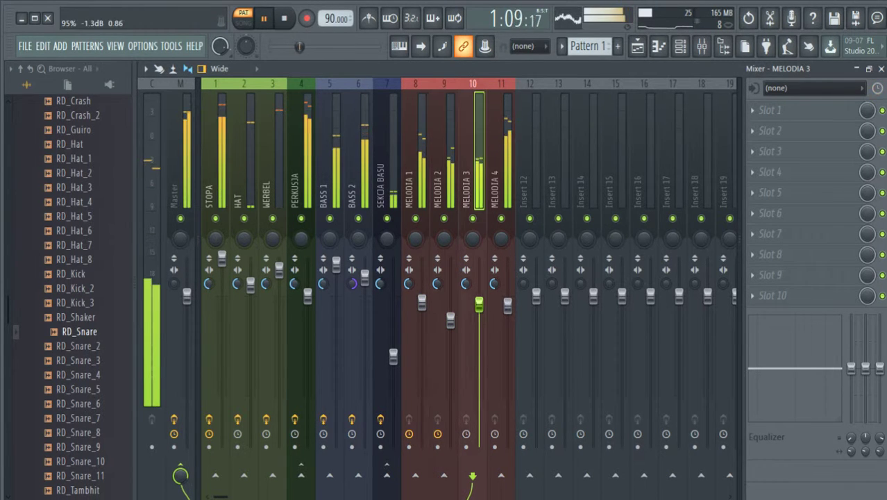
click(508, 305)
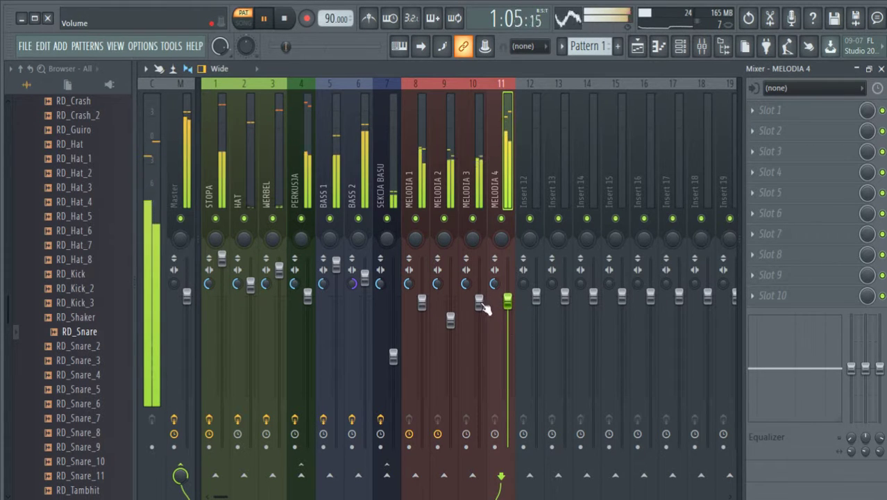
click(479, 302)
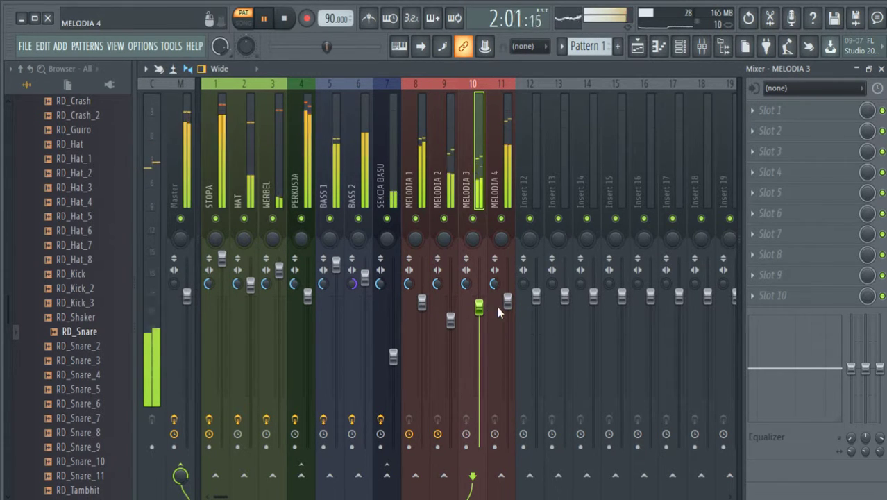
click(508, 305)
drag(509, 305, 479, 304)
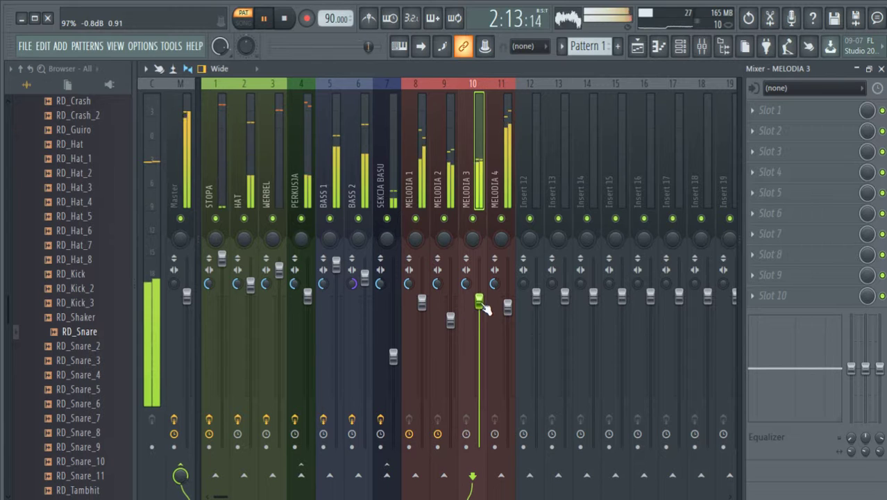
click(508, 304)
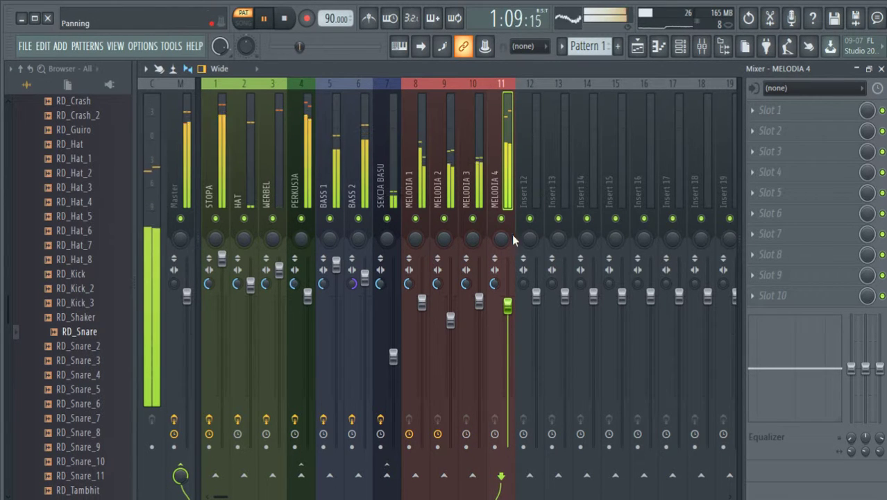
Add Fruity Balance to MELODIA 3 with volume 4.0 dB and to MELODIA 4 with volume -2.8 dB
click(479, 304)
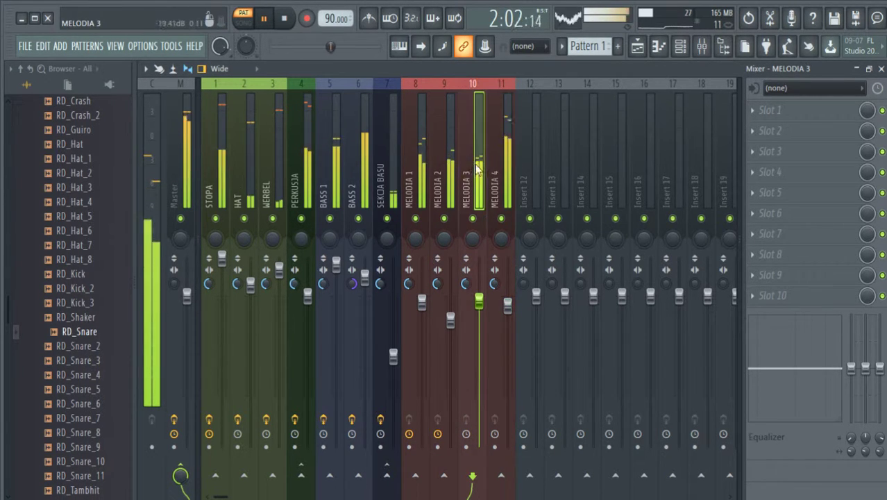
click(770, 111)
click(653, 85)
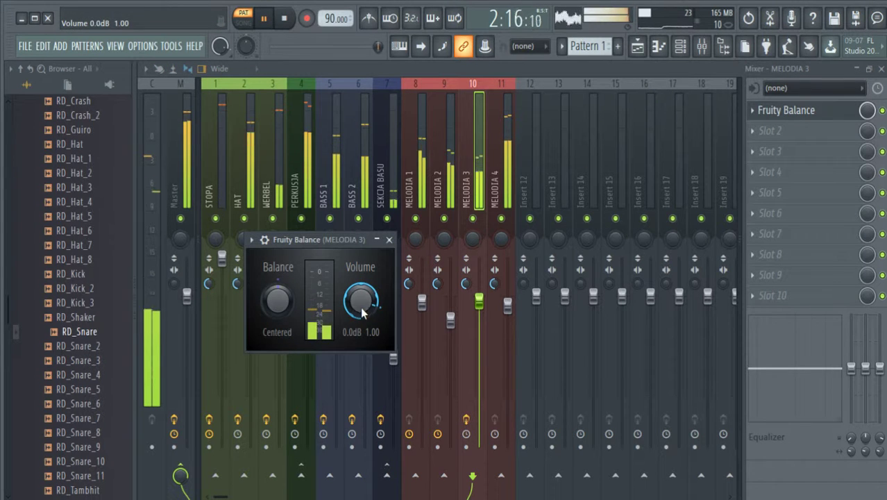
drag(362, 313, 372, 297)
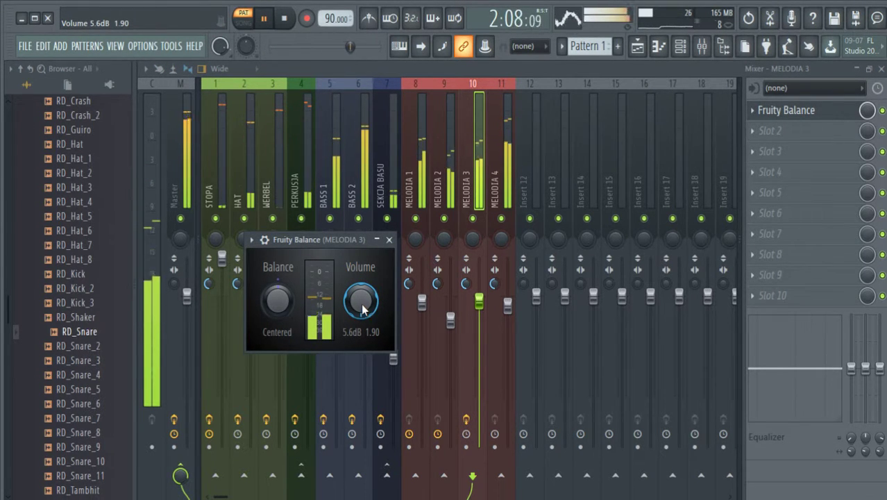
drag(361, 310, 362, 322)
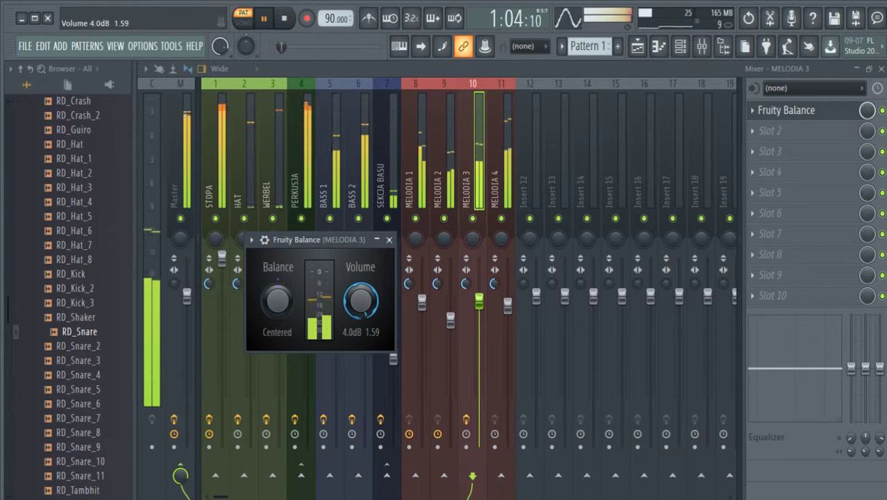
click(389, 240)
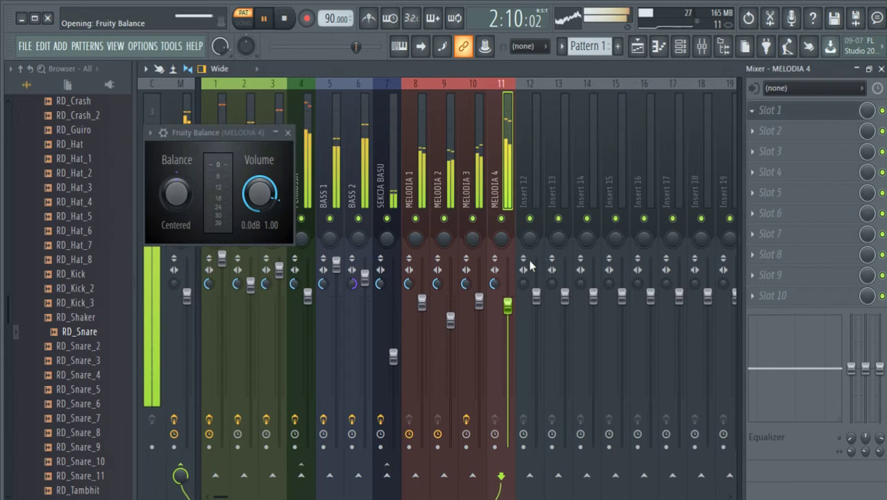
drag(260, 194, 259, 208)
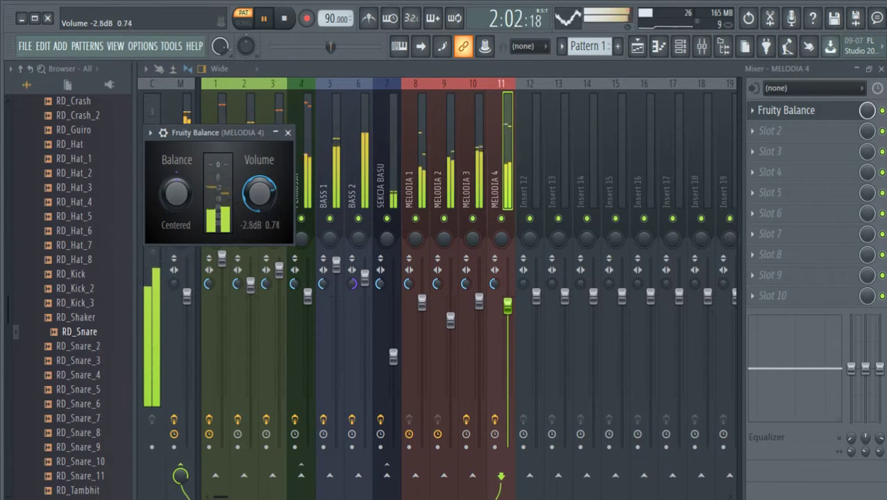
click(287, 132)
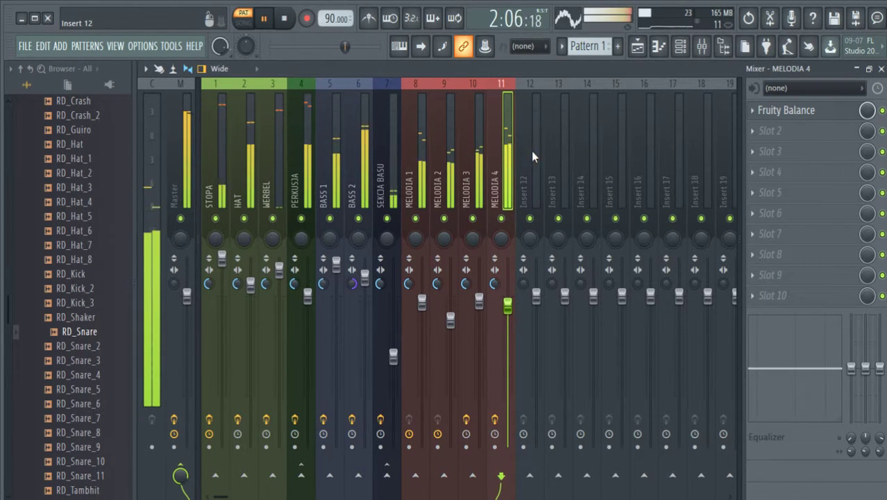
Send the MELODIA 1, MELODIA 2, MELODIA 3 and MELODIA 4 mixer tracks to track 12
click(409, 167)
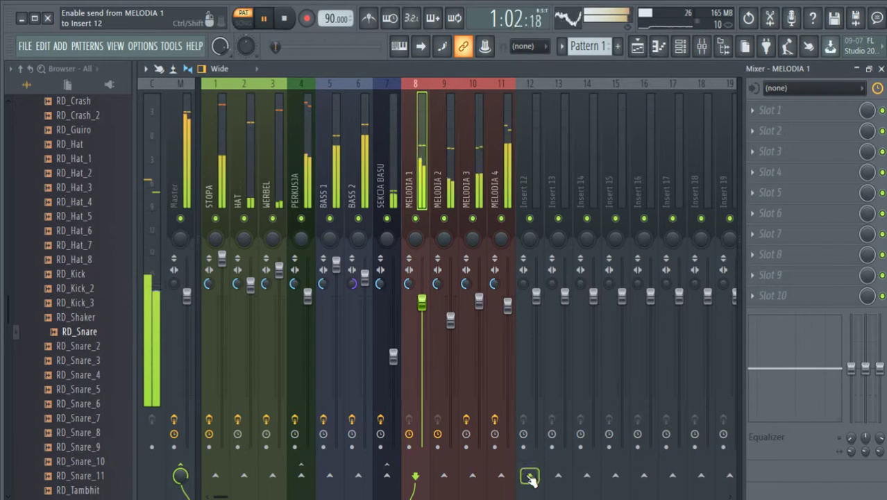
click(438, 167)
click(529, 475)
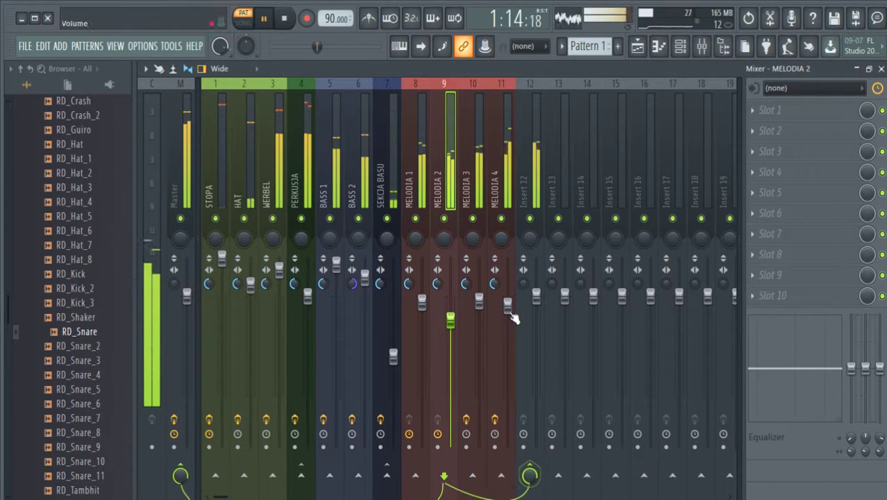
click(472, 173)
click(530, 476)
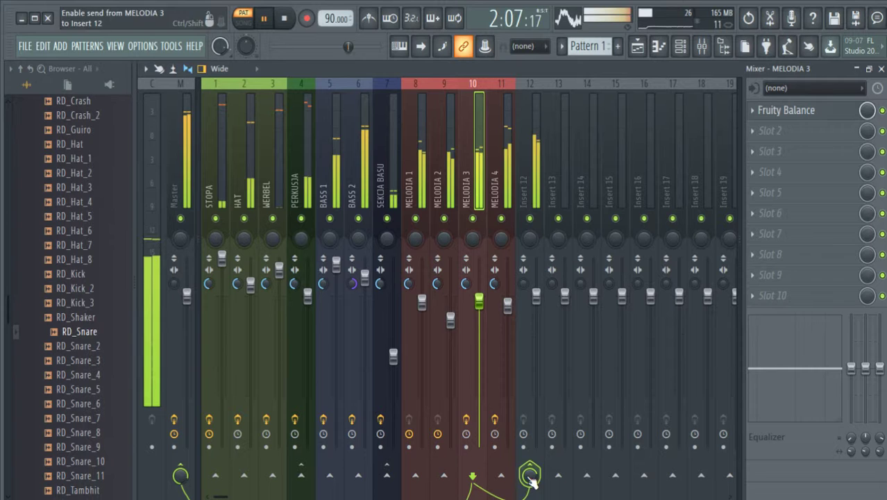
click(504, 196)
click(529, 476)
Rename mixer track 12 SEKCJA MELODYCZNA, colour it dark red and pull its volume fader down almost to zero
click(533, 190)
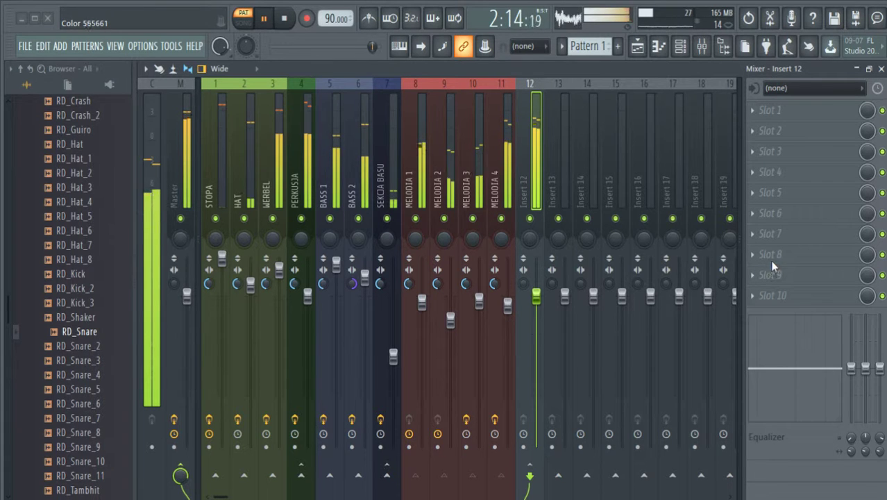
key(Return)
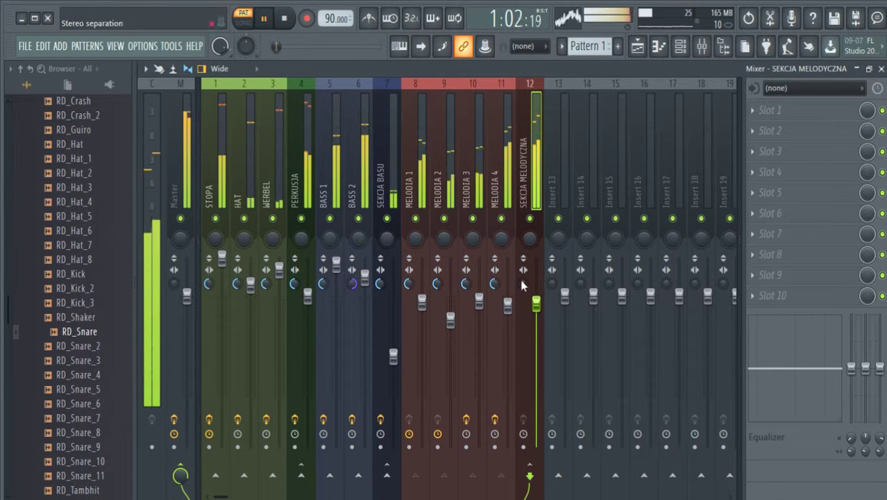
drag(535, 297, 536, 443)
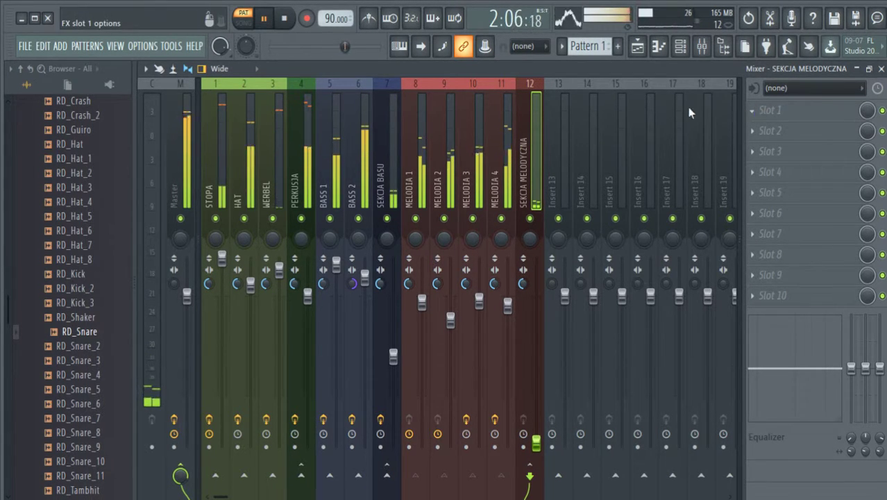
Insert Effector in the first effect slot of SEKCJA MELODYCZNA, try Reverb, and switch to Filter with the X param about 30
click(628, 170)
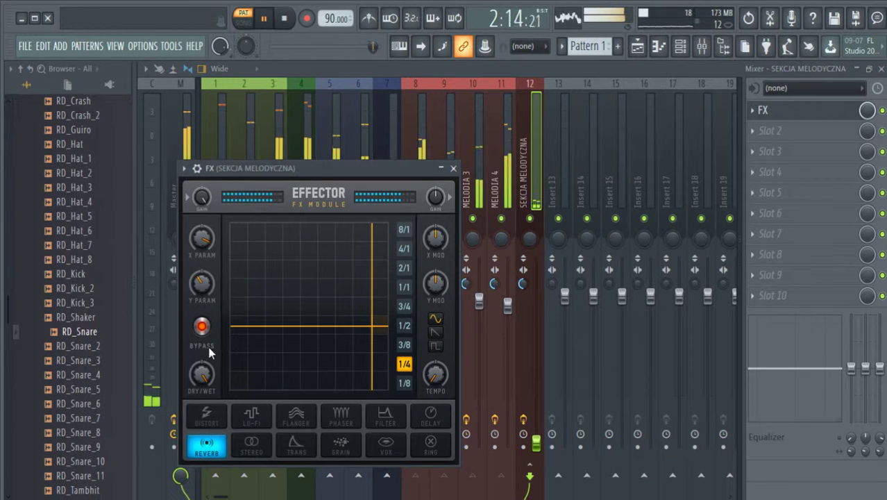
mouse_move(312, 292)
mouse_down()
mouse_move(434, 179)
mouse_move(368, 231)
mouse_move(175, 210)
mouse_up()
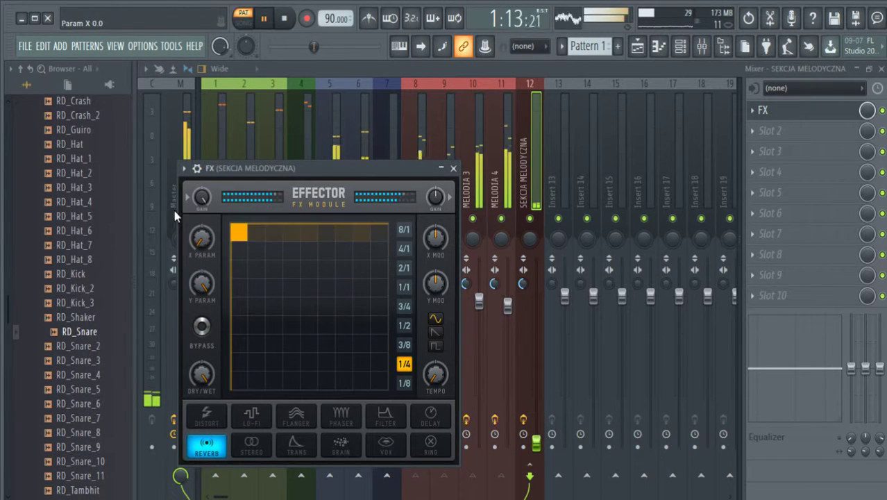
click(386, 420)
mouse_move(266, 287)
mouse_down()
mouse_move(314, 307)
mouse_move(277, 275)
mouse_up()
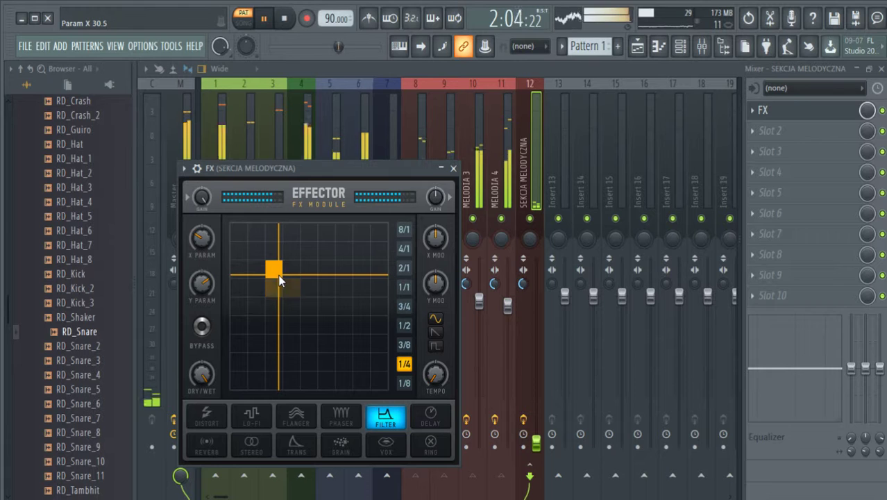
click(453, 168)
Audition the SEKCJA MELODYCZNA track with its volume fader raised high, lower the fader to near its minimum, and stop playback
drag(535, 442, 535, 258)
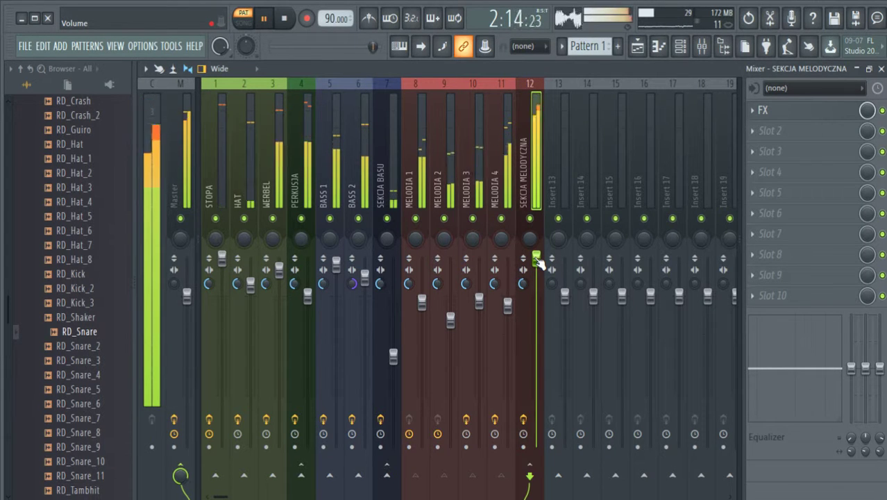
mouse_move(501, 219)
mouse_down()
mouse_move(420, 221)
mouse_move(501, 219)
mouse_up()
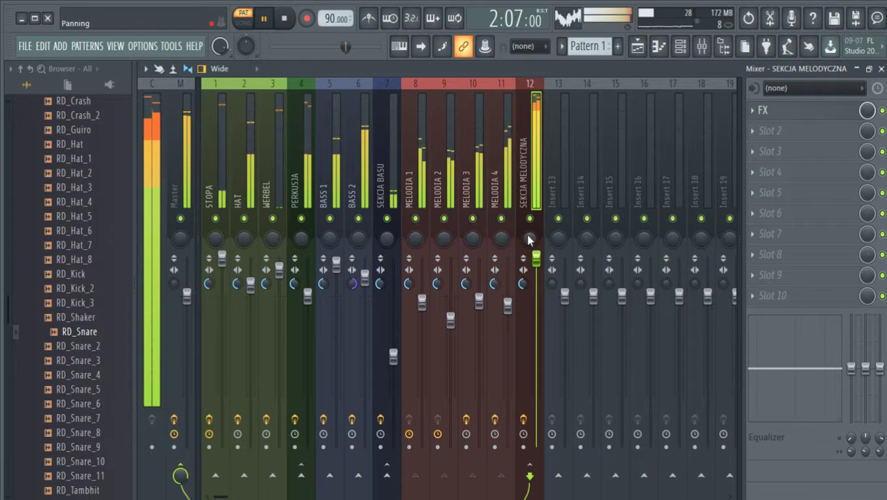
drag(535, 259, 536, 423)
key(space)
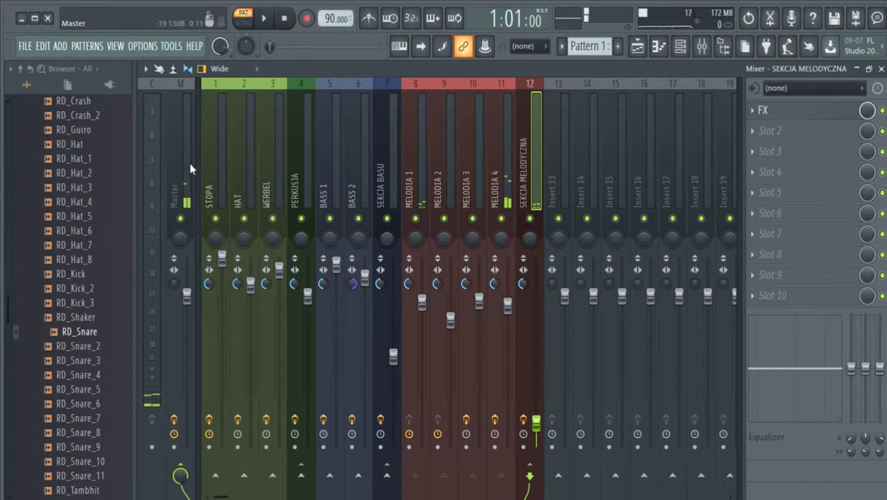
Close the mixer and play Pattern 1 from the channel rack to hear the drums, bass and melody together
click(881, 69)
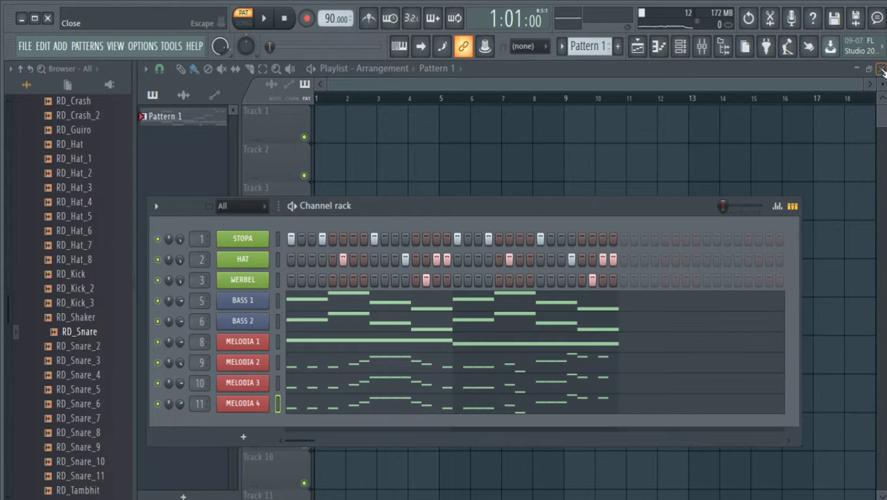
key(space)
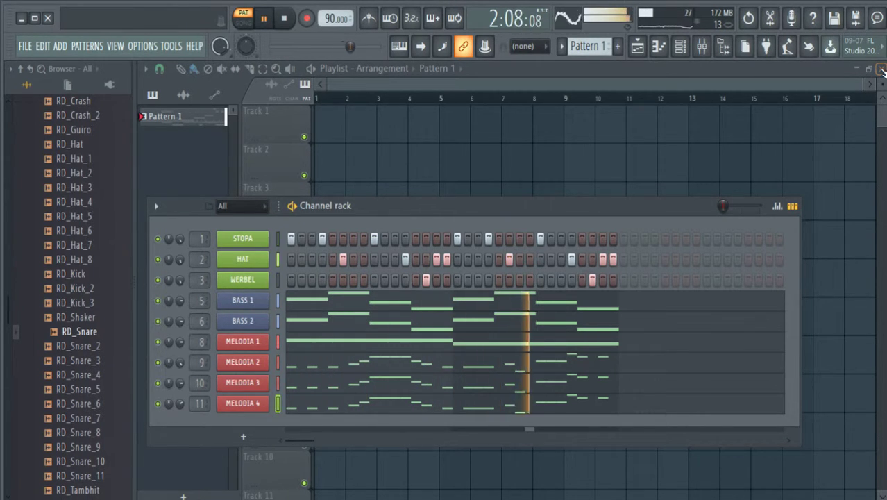
key(space)
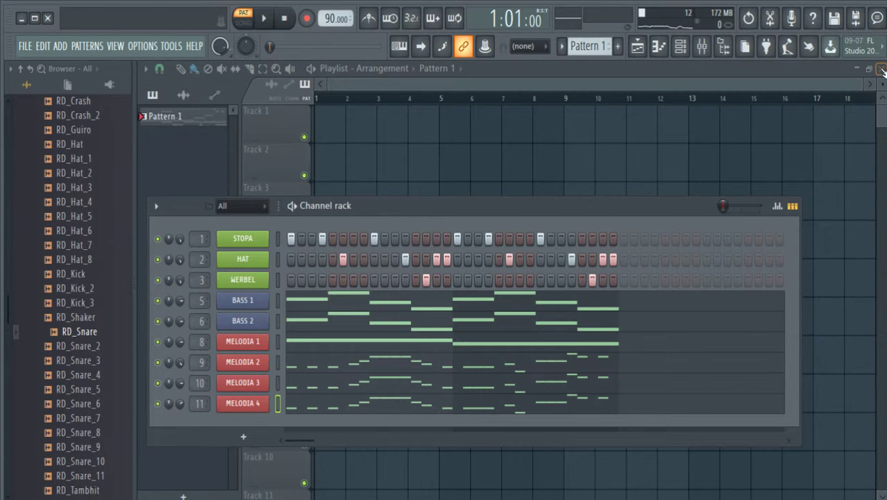
key(space)
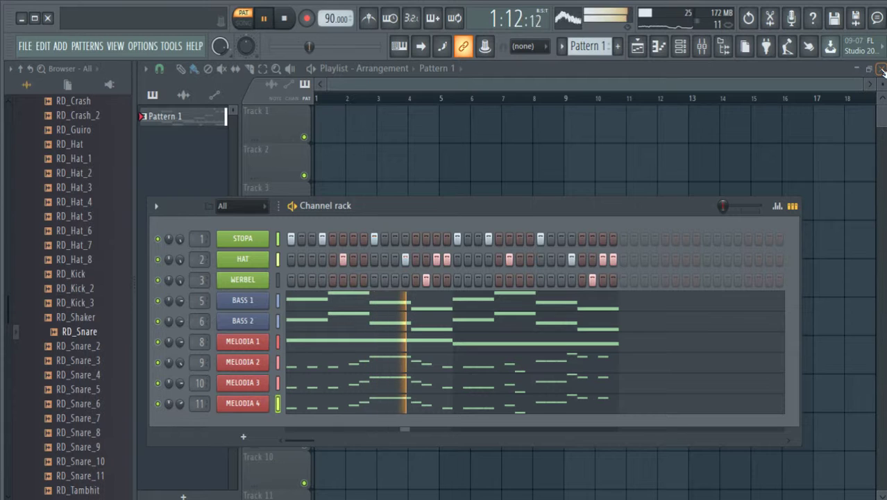
key(space)
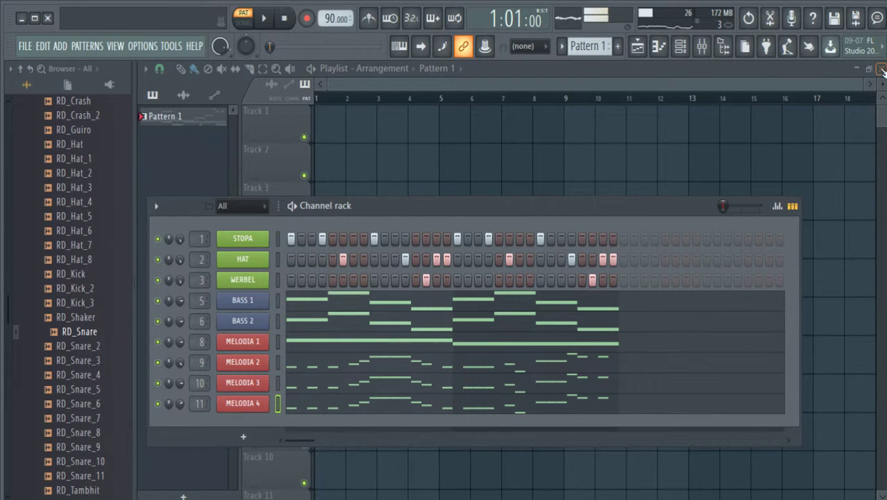